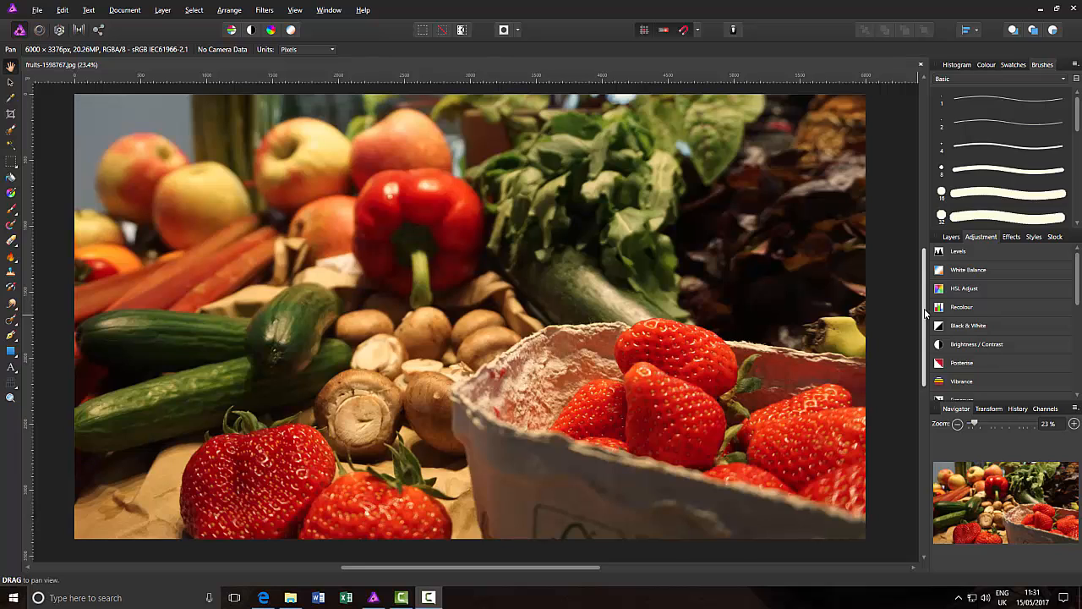
# Step: Duplicate the Background layer of the fruit photo
pyautogui.click(951, 237)
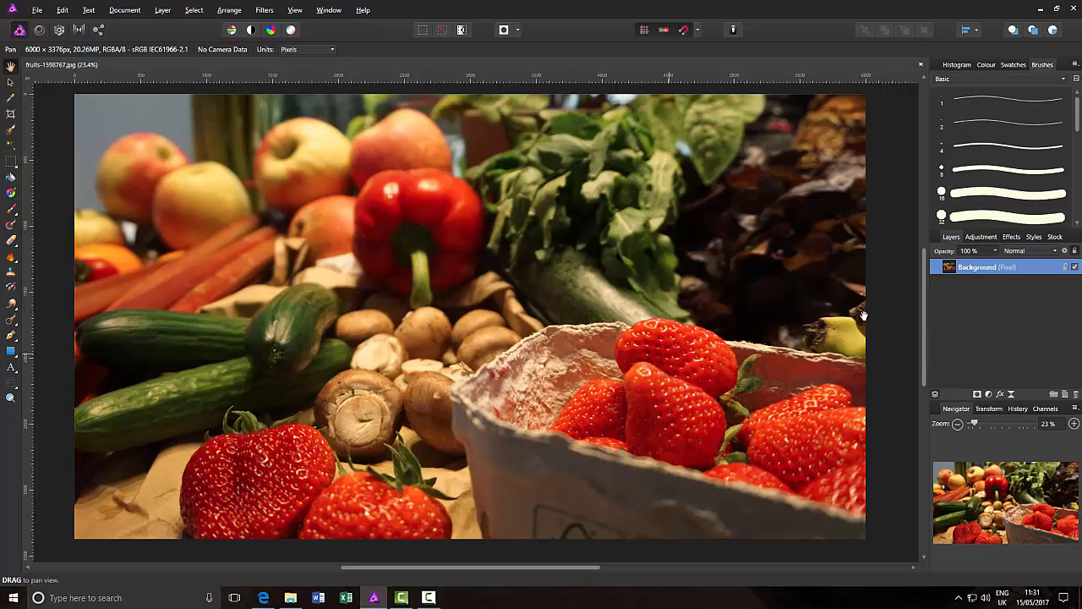
pyautogui.rightClick(982, 269)
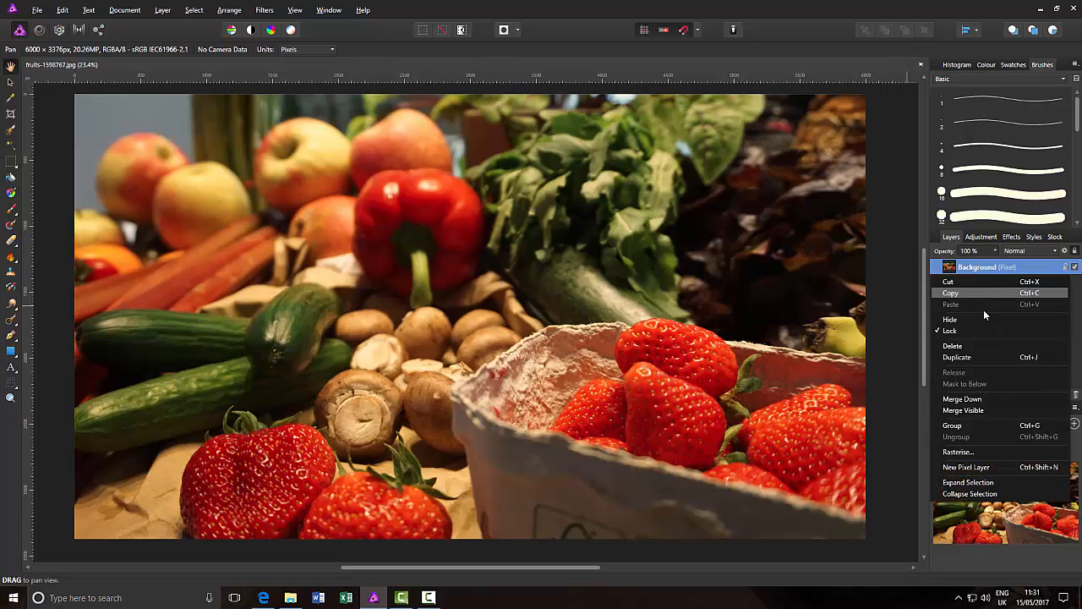
pyautogui.click(1026, 358)
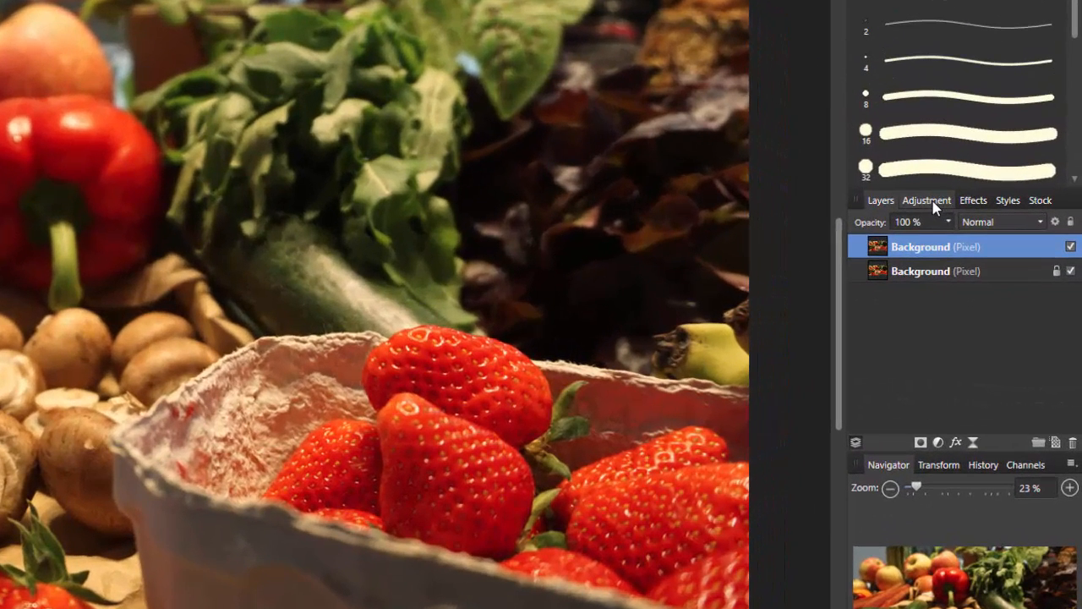
# Step: Add a Black & White adjustment to the photo
pyautogui.click(926, 201)
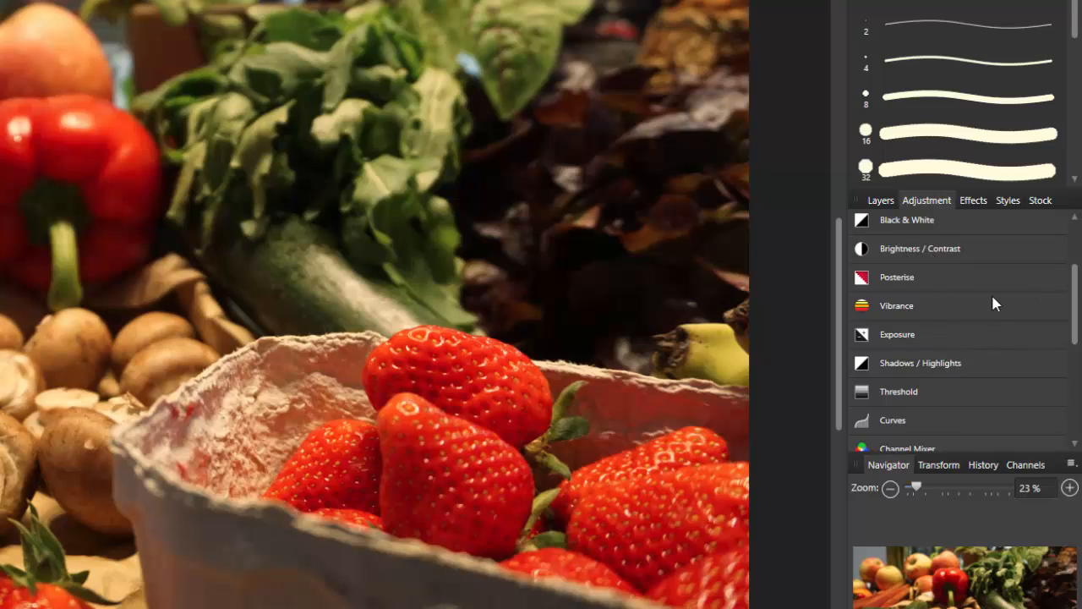
pyautogui.scroll(2, 972, 297)
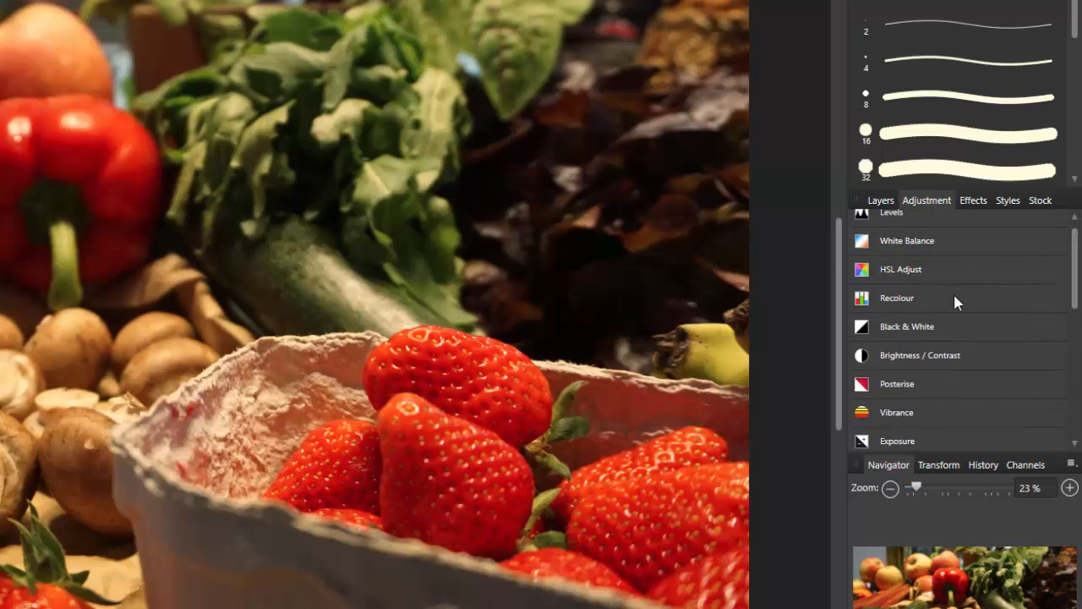
pyautogui.click(908, 326)
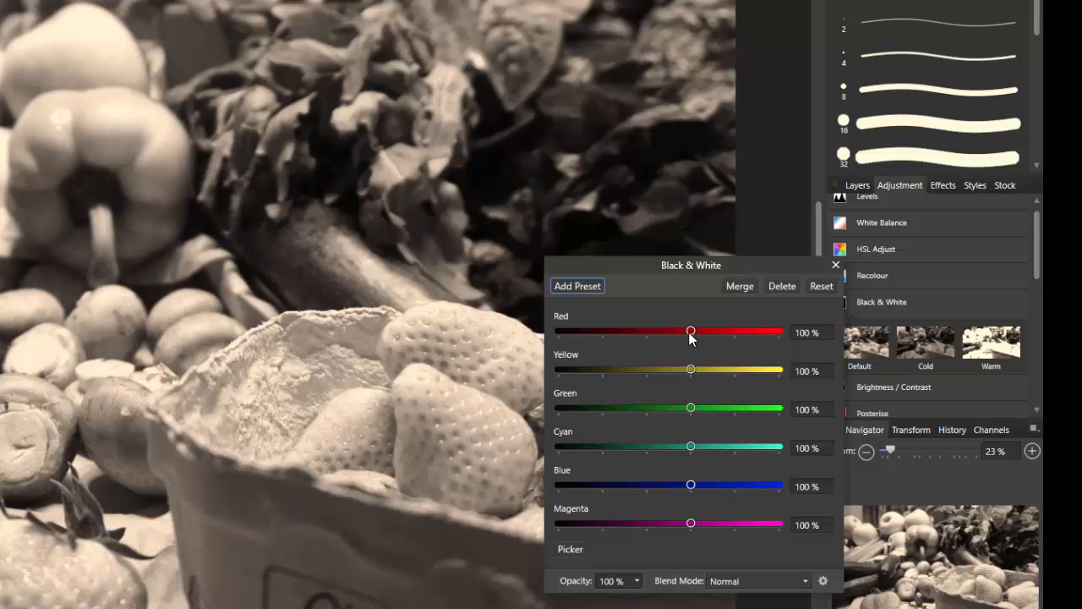
# Step: Lower the Black & White Red slider to 27% and merge the adjustment into the layer
pyautogui.moveTo(690, 333); pyautogui.dragTo(659, 332)
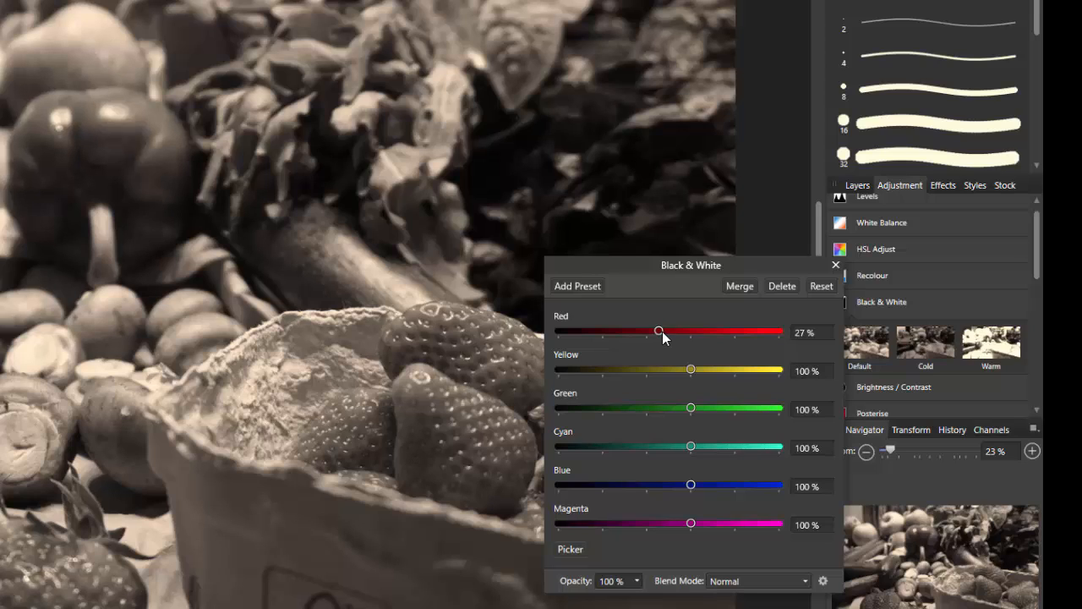
pyautogui.click(737, 287)
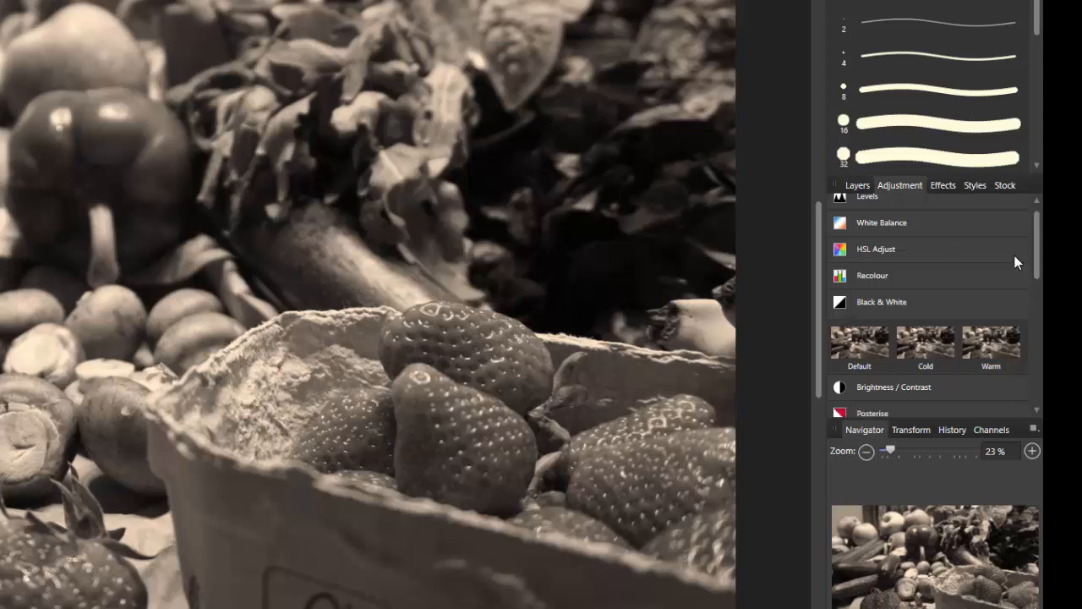
pyautogui.moveTo(1038, 241); pyautogui.dragTo(1039, 275)
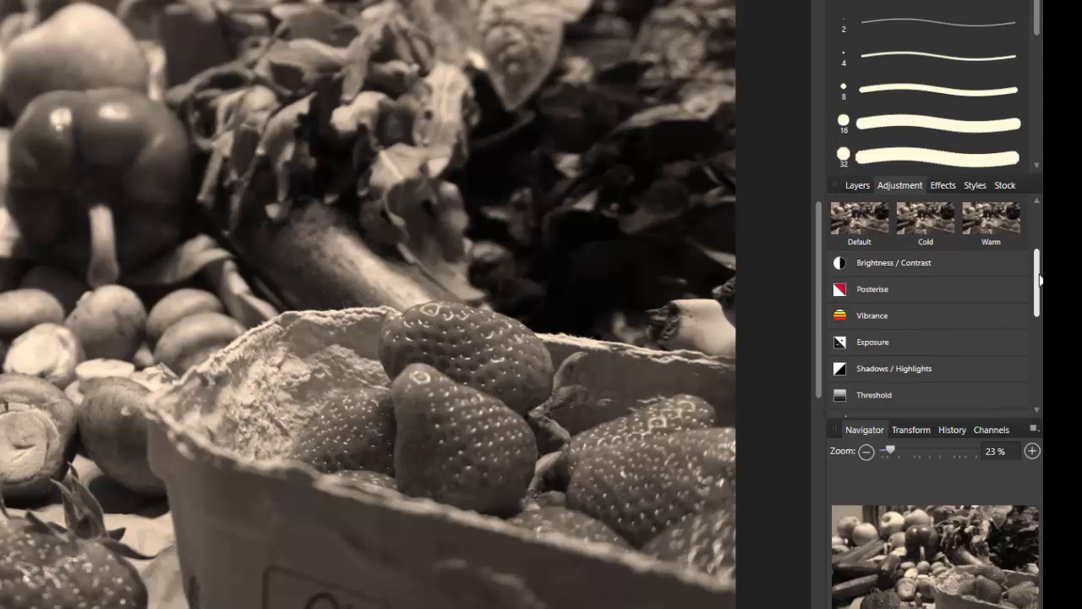
# Step: Add a Brightness / Contrast adjustment with Contrast at 20%, merge it, and return to Layers
pyautogui.click(889, 262)
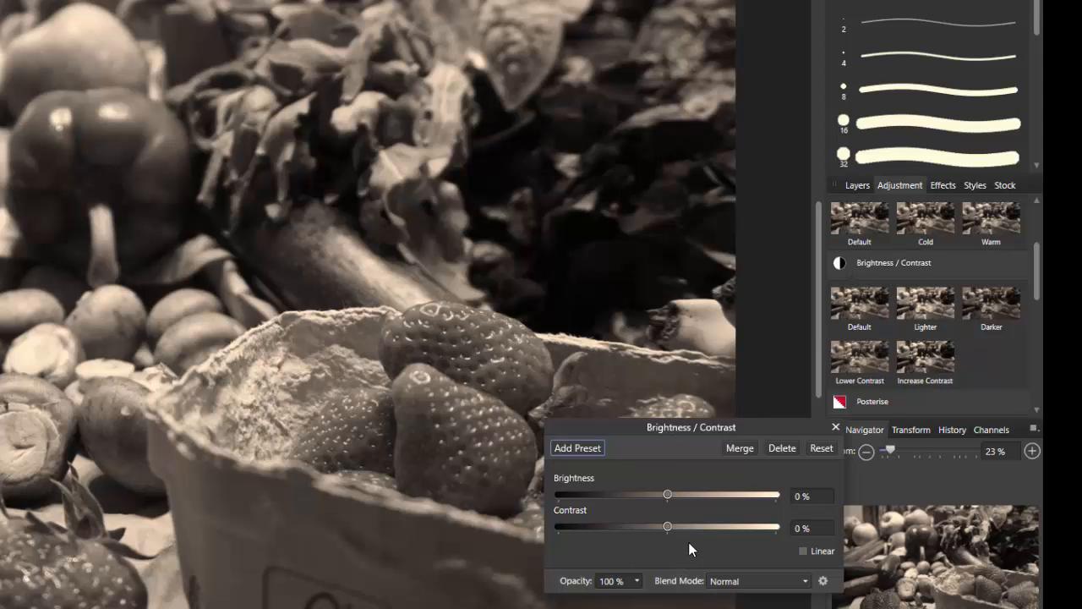
pyautogui.moveTo(670, 526); pyautogui.dragTo(688, 525)
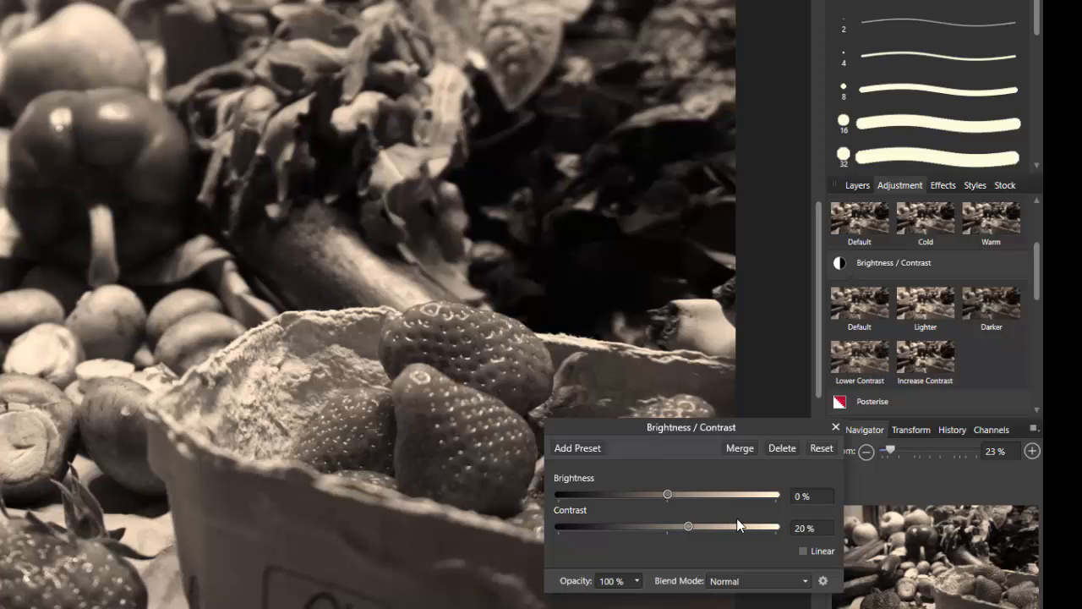
pyautogui.click(739, 447)
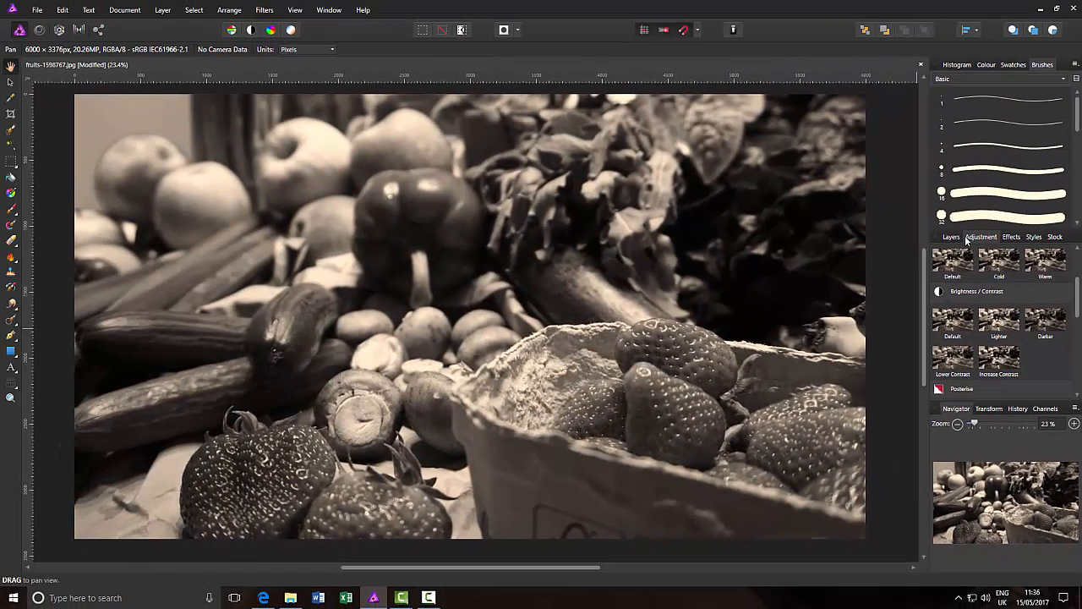
pyautogui.click(1015, 293)
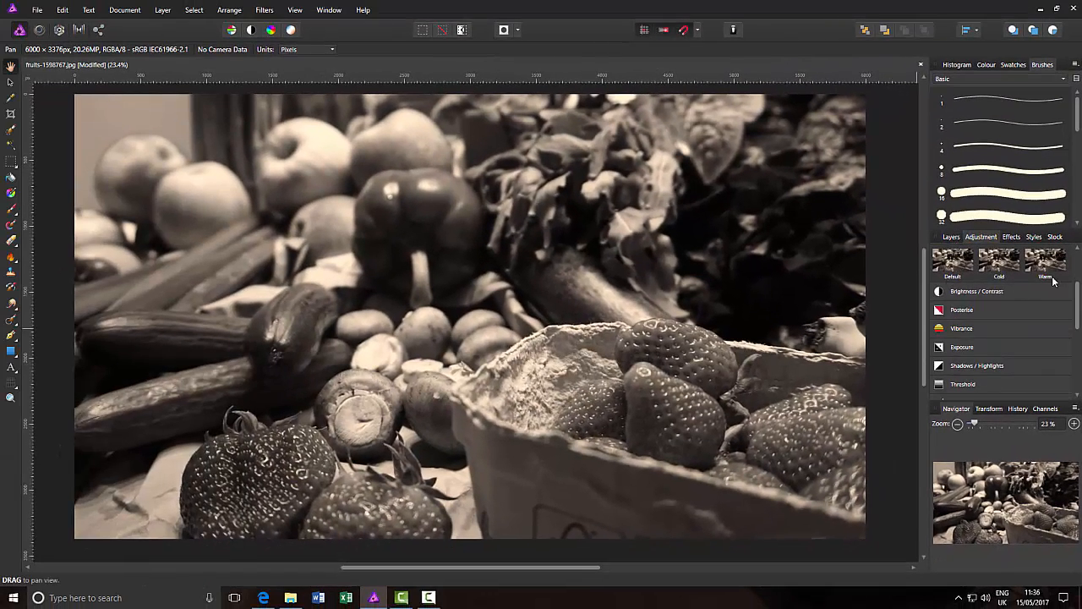
pyautogui.scroll(2, 1014, 304)
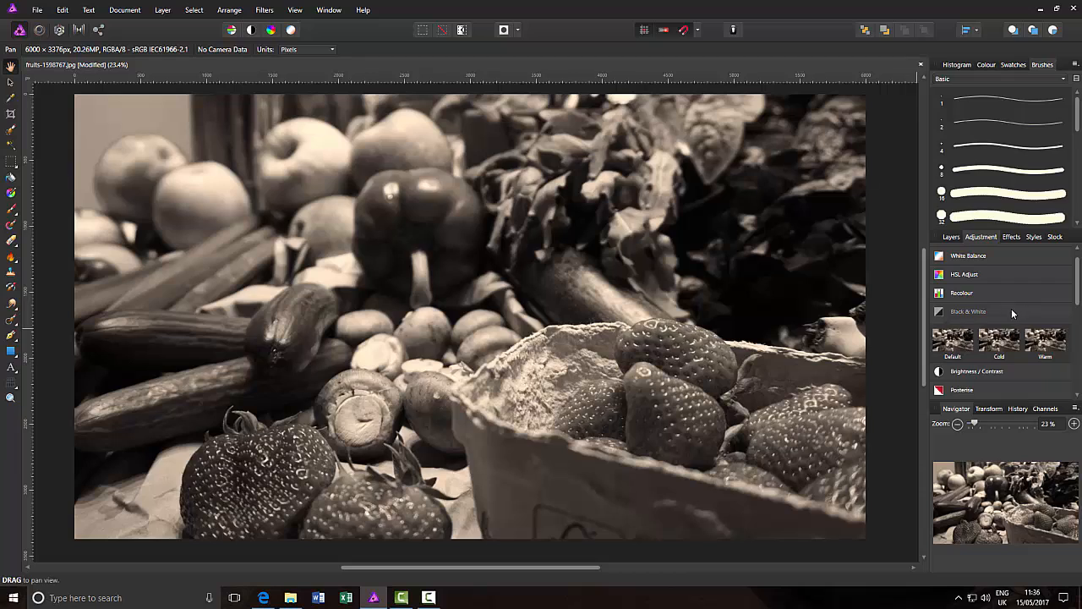
pyautogui.click(952, 237)
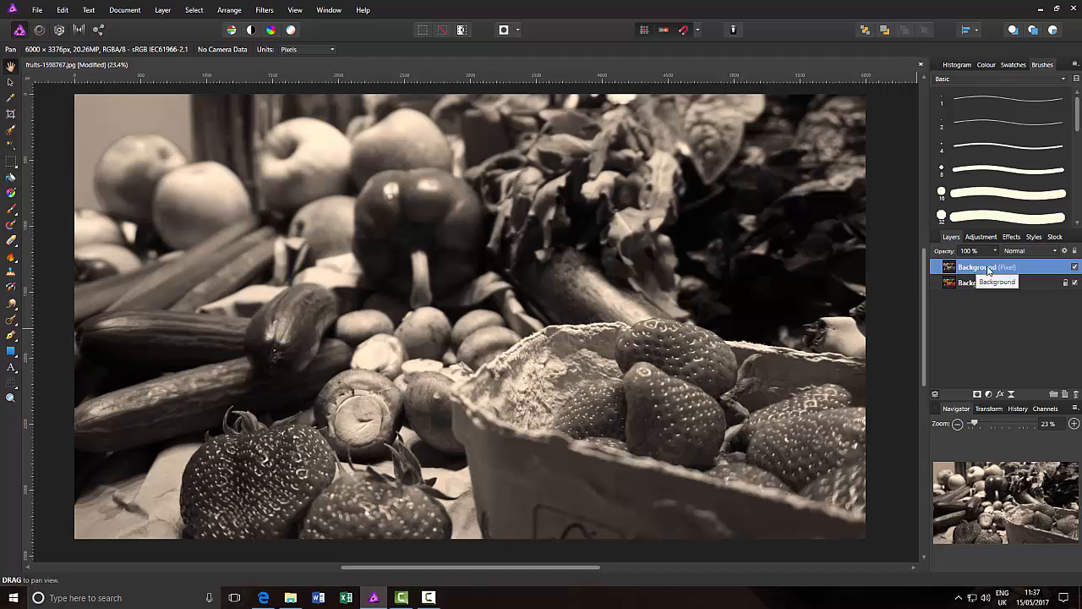
# Step: Duplicate the monochrome layer and set the copy's blend mode to Multiply
pyautogui.rightClick(1030, 270)
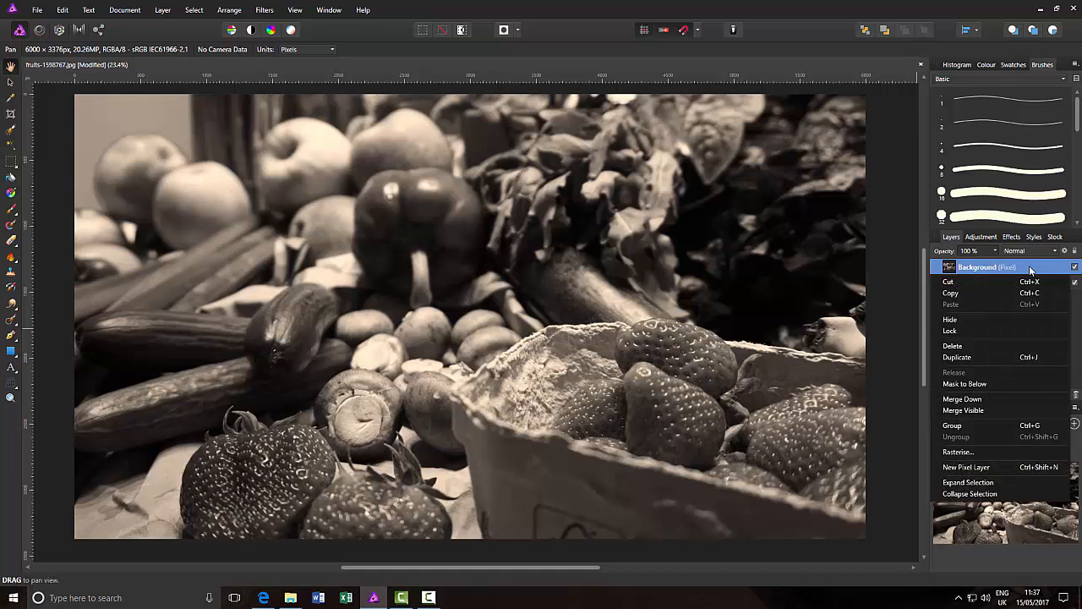
pyautogui.click(978, 356)
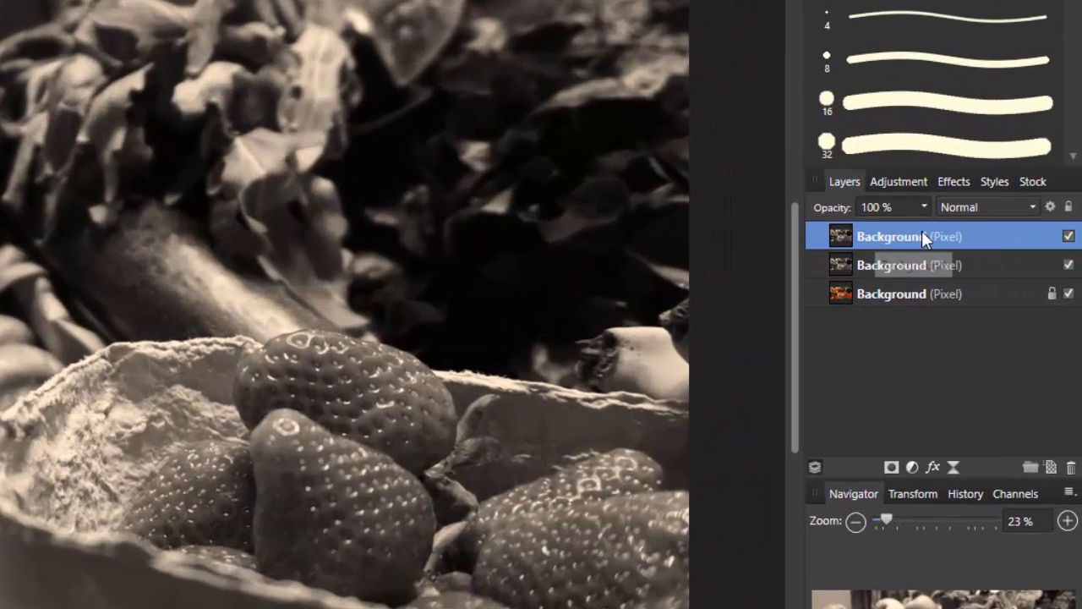
pyautogui.click(1032, 206)
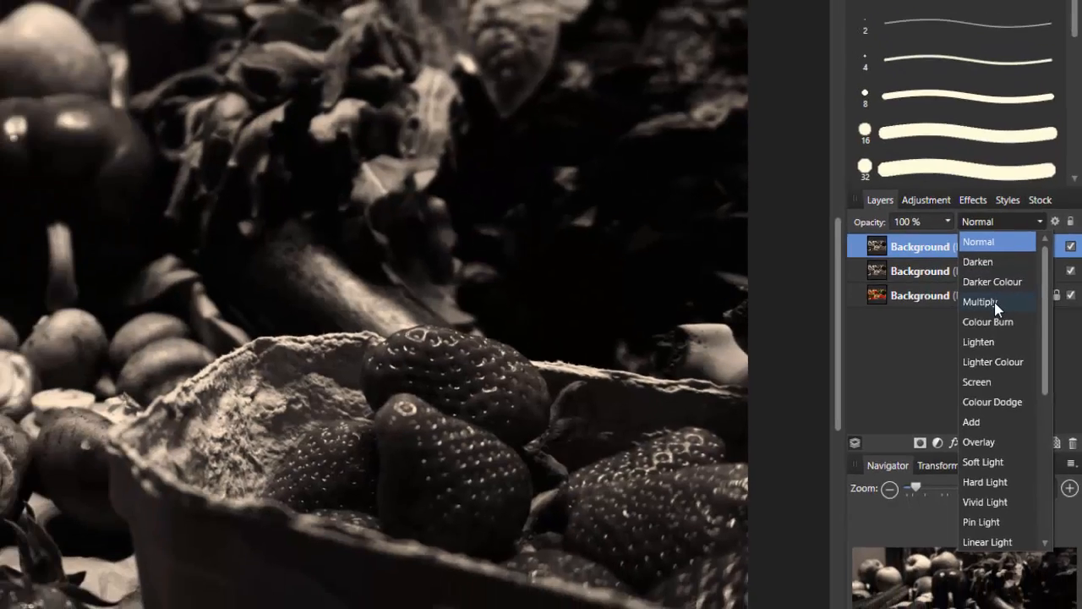
pyautogui.click(994, 301)
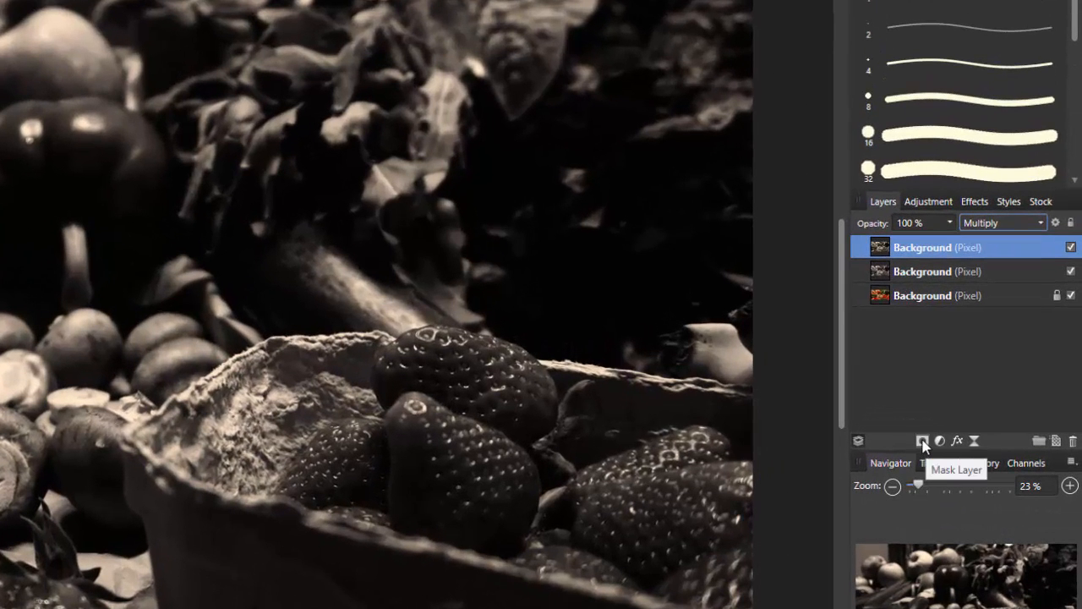
# Step: Mask the top Multiply layer and ready the soft 512 Round Light Brush with black paint
pyautogui.click(923, 442)
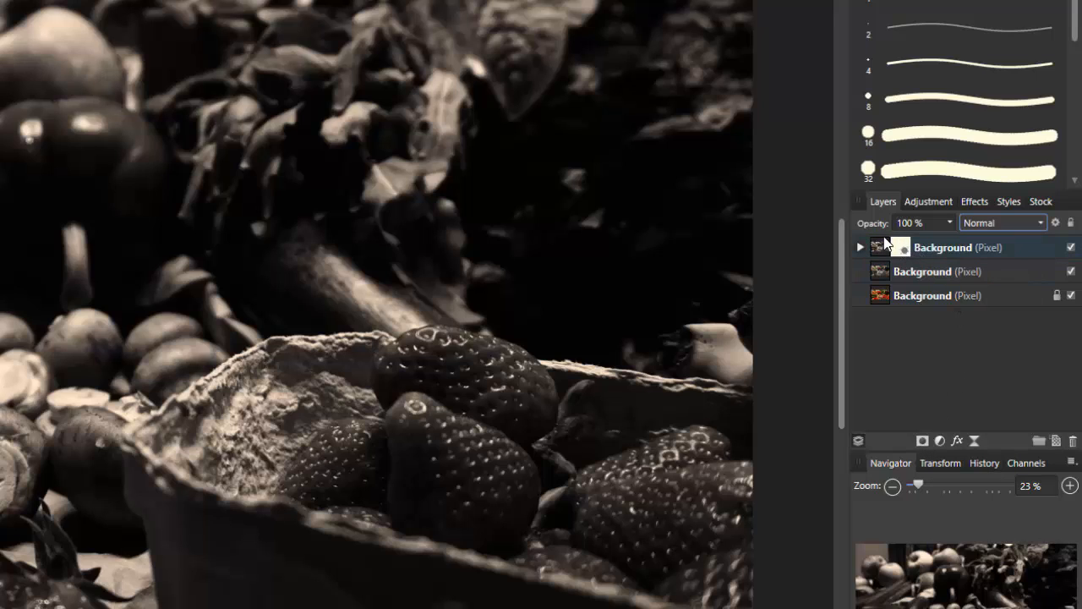
pyautogui.click(859, 247)
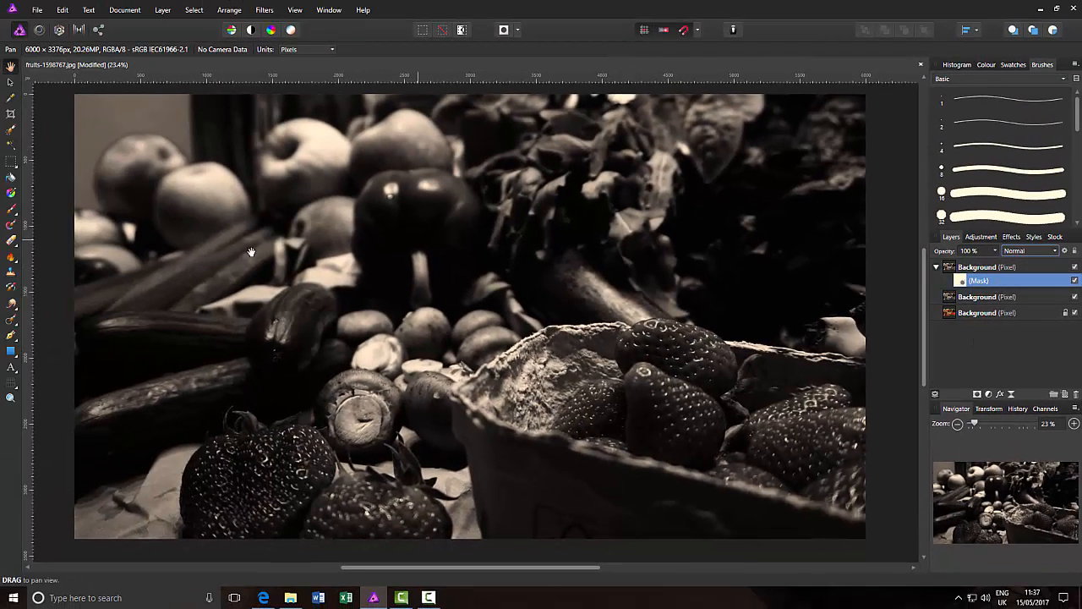
pyautogui.click(10, 209)
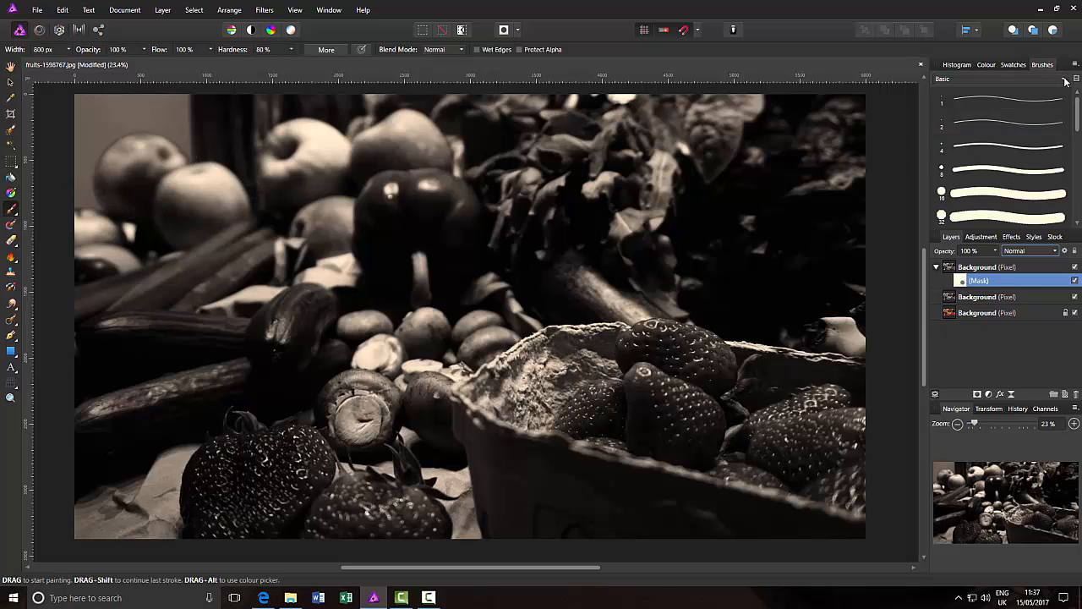
pyautogui.click(1036, 174)
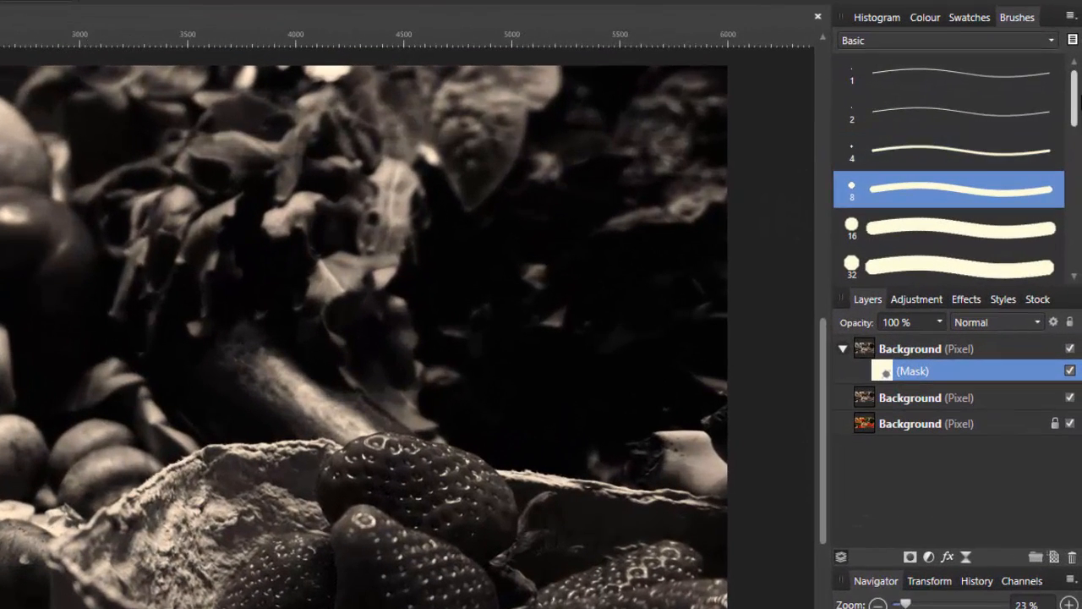
pyautogui.moveTo(1075, 92); pyautogui.dragTo(1079, 258)
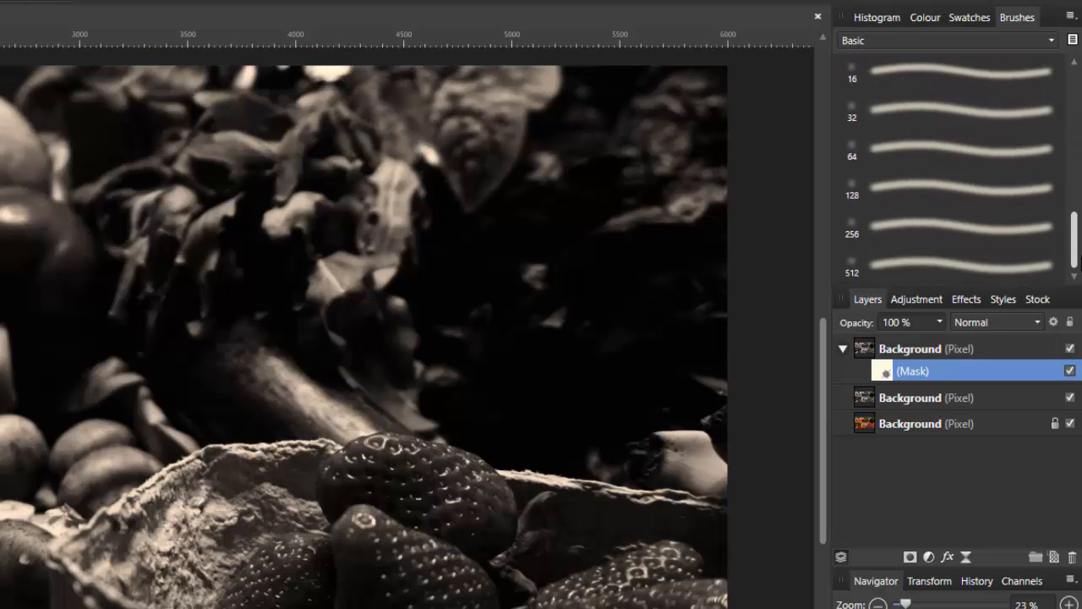
pyautogui.click(936, 268)
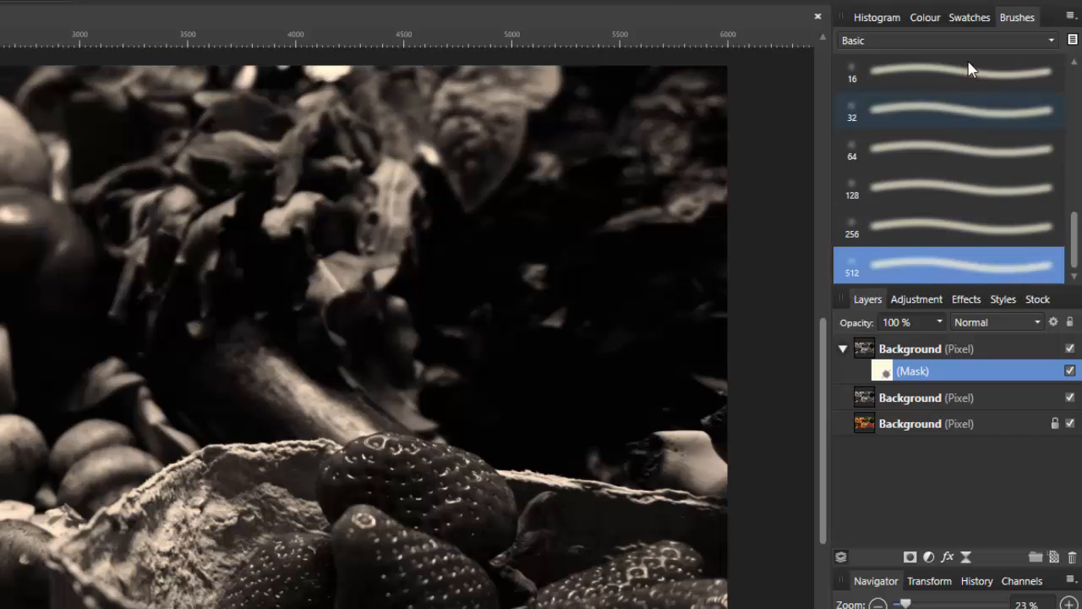
pyautogui.click(936, 20)
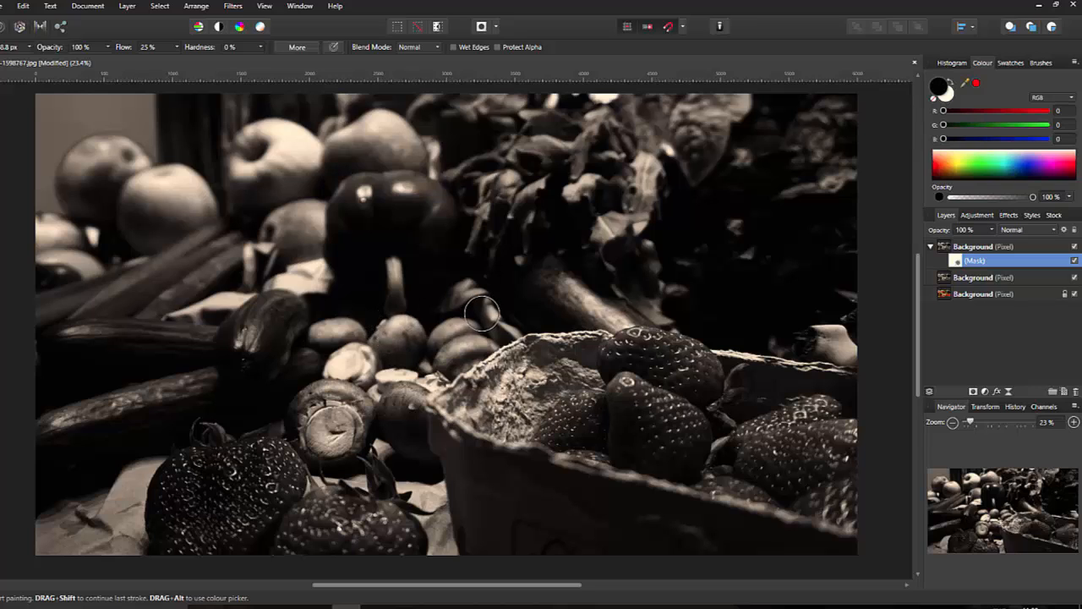
# Step: Enlarge the brush and paint black on the mask over the pepper, mushrooms and strawberry carton
pyautogui.press(']')
pyautogui.press(']')
pyautogui.press(']')
pyautogui.press(']')
pyautogui.press(']')
pyautogui.press(']')
pyautogui.press(']')
pyautogui.press(']')
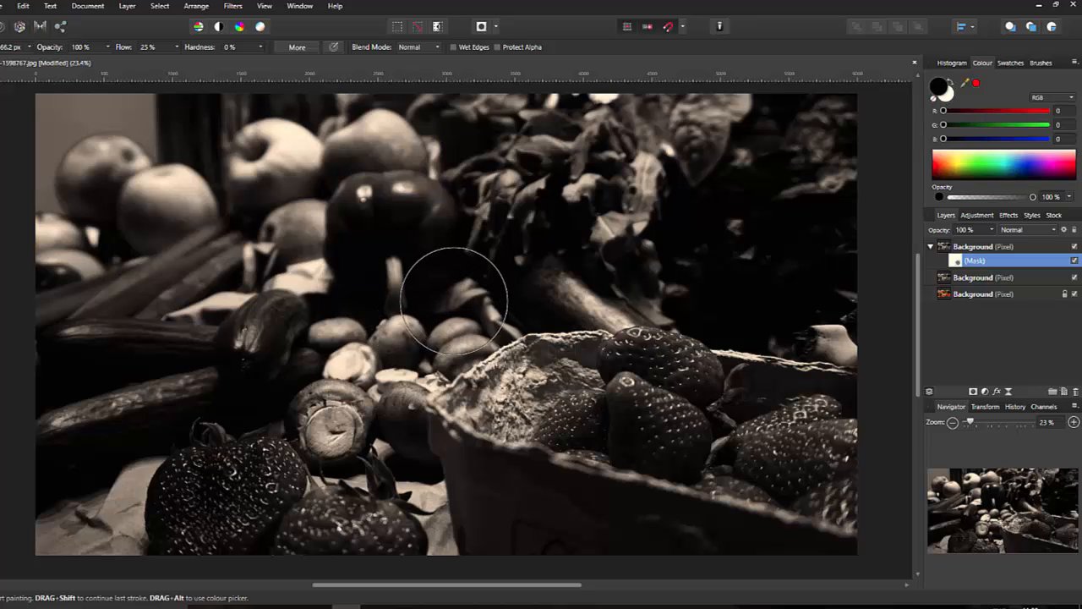
pyautogui.press(']')
pyautogui.press(']')
pyautogui.press(']')
pyautogui.press(']')
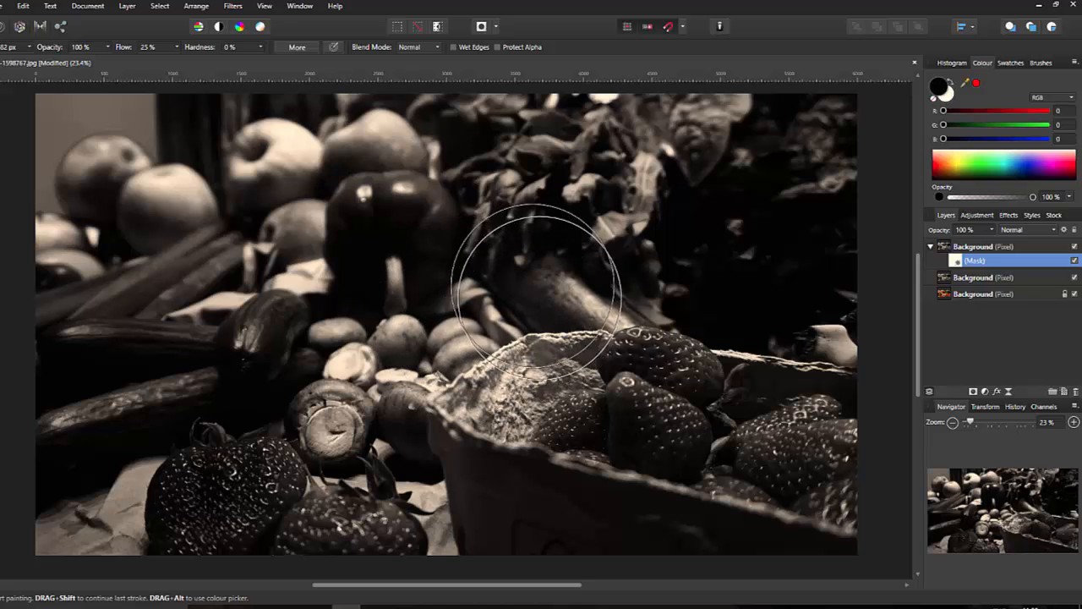
pyautogui.moveTo(393, 269)
pyautogui.mouseDown()
pyautogui.moveTo(368, 309)
pyautogui.moveTo(387, 364)
pyautogui.moveTo(455, 388)
pyautogui.moveTo(548, 358)
pyautogui.moveTo(560, 302)
pyautogui.moveTo(516, 253)
pyautogui.moveTo(425, 245)
pyautogui.moveTo(321, 288)
pyautogui.moveTo(313, 363)
pyautogui.moveTo(357, 420)
pyautogui.moveTo(455, 431)
pyautogui.moveTo(561, 378)
pyautogui.moveTo(590, 336)
pyautogui.moveTo(578, 281)
pyautogui.moveTo(534, 255)
pyautogui.moveTo(363, 245)
pyautogui.moveTo(290, 297)
pyautogui.moveTo(294, 374)
pyautogui.moveTo(376, 398)
pyautogui.moveTo(286, 322)
pyautogui.moveTo(340, 385)
pyautogui.moveTo(464, 415)
pyautogui.moveTo(592, 331)
pyautogui.moveTo(601, 255)
pyautogui.moveTo(476, 224)
pyautogui.moveTo(375, 222)
pyautogui.moveTo(252, 247)
pyautogui.moveTo(216, 345)
pyautogui.moveTo(275, 405)
pyautogui.moveTo(491, 420)
pyautogui.moveTo(568, 367)
pyautogui.moveTo(607, 297)
pyautogui.moveTo(566, 245)
pyautogui.moveTo(610, 250)
pyautogui.moveTo(642, 314)
pyautogui.moveTo(619, 368)
pyautogui.moveTo(533, 413)
pyautogui.moveTo(455, 415)
pyautogui.moveTo(387, 402)
pyautogui.moveTo(524, 380)
pyautogui.moveTo(486, 403)
pyautogui.moveTo(393, 403)
pyautogui.moveTo(262, 375)
pyautogui.moveTo(221, 316)
pyautogui.moveTo(234, 312)
pyautogui.moveTo(269, 378)
pyautogui.moveTo(332, 409)
pyautogui.moveTo(528, 393)
pyautogui.moveTo(590, 320)
pyautogui.moveTo(563, 246)
pyautogui.moveTo(499, 217)
pyautogui.moveTo(271, 256)
pyautogui.moveTo(230, 300)
pyautogui.moveTo(235, 341)
pyautogui.moveTo(311, 390)
pyautogui.moveTo(507, 378)
pyautogui.moveTo(464, 391)
pyautogui.moveTo(479, 423)
pyautogui.moveTo(575, 359)
pyautogui.moveTo(583, 306)
pyautogui.moveTo(449, 252)
pyautogui.moveTo(262, 252)
pyautogui.moveTo(174, 327)
pyautogui.moveTo(434, 350)
pyautogui.moveTo(840, 278)
pyautogui.moveTo(835, 235)
pyautogui.moveTo(772, 181)
pyautogui.moveTo(142, 180)
pyautogui.moveTo(616, 544)
pyautogui.moveTo(724, 363)
pyautogui.moveTo(591, 314)
pyautogui.moveTo(546, 254)
pyautogui.moveTo(596, 258)
pyautogui.moveTo(555, 422)
pyautogui.moveTo(572, 330)
pyautogui.moveTo(519, 384)
pyautogui.mouseUp()
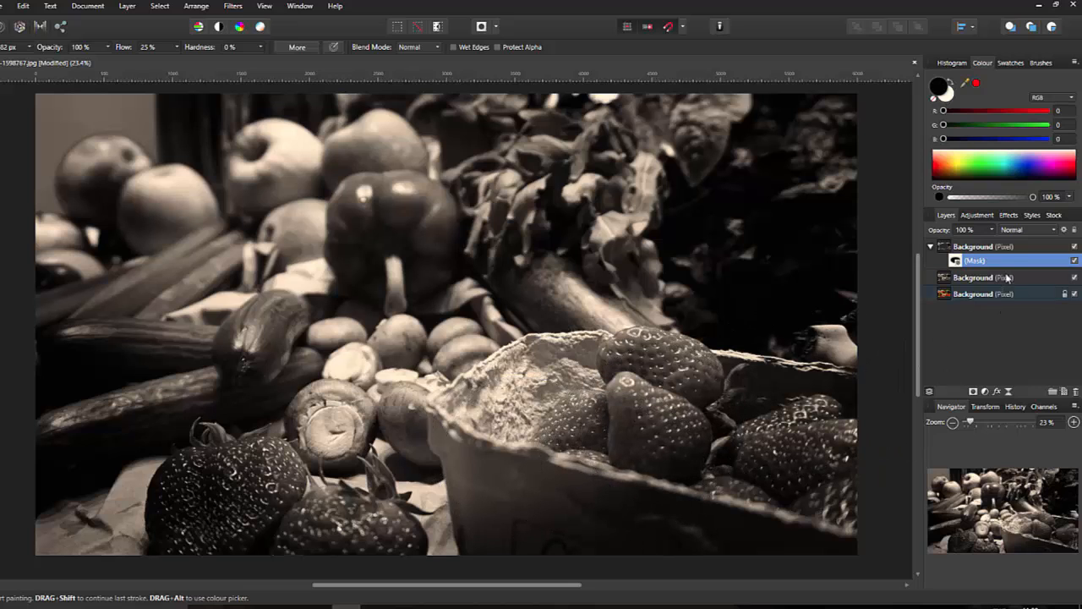
pyautogui.click(1042, 247)
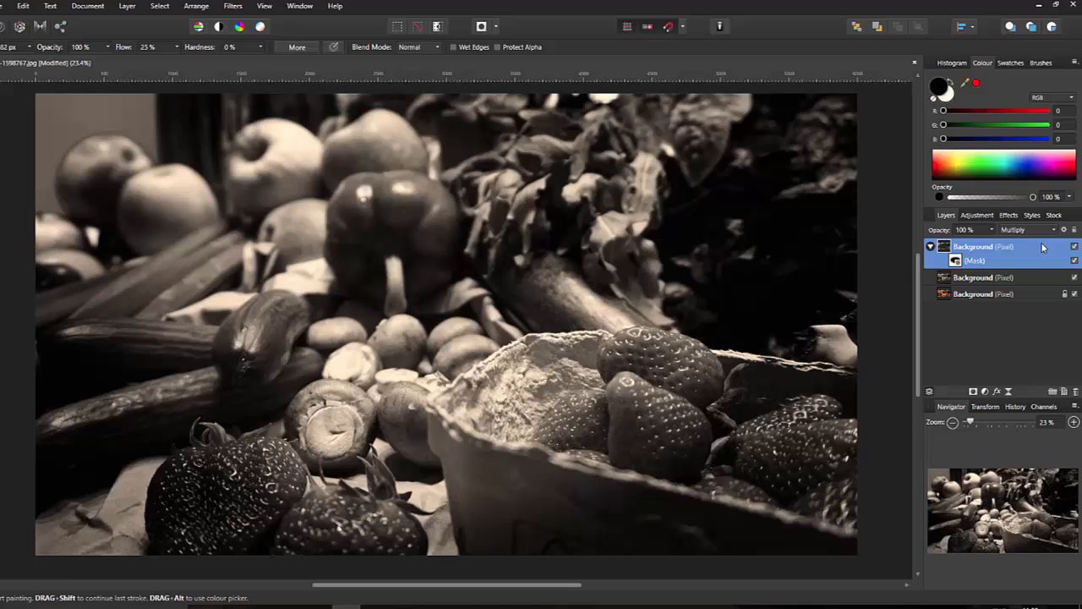
pyautogui.click(931, 246)
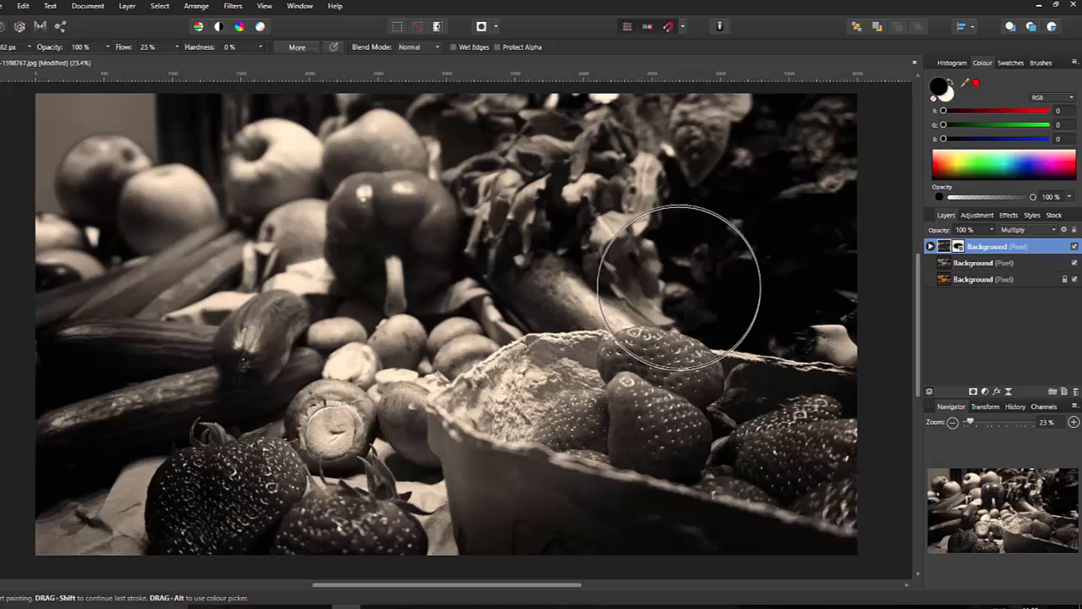
# Step: Duplicate the Multiply darkening layer and lower the copy's opacity to about 55%
pyautogui.rightClick(1034, 254)
pyautogui.click(983, 339)
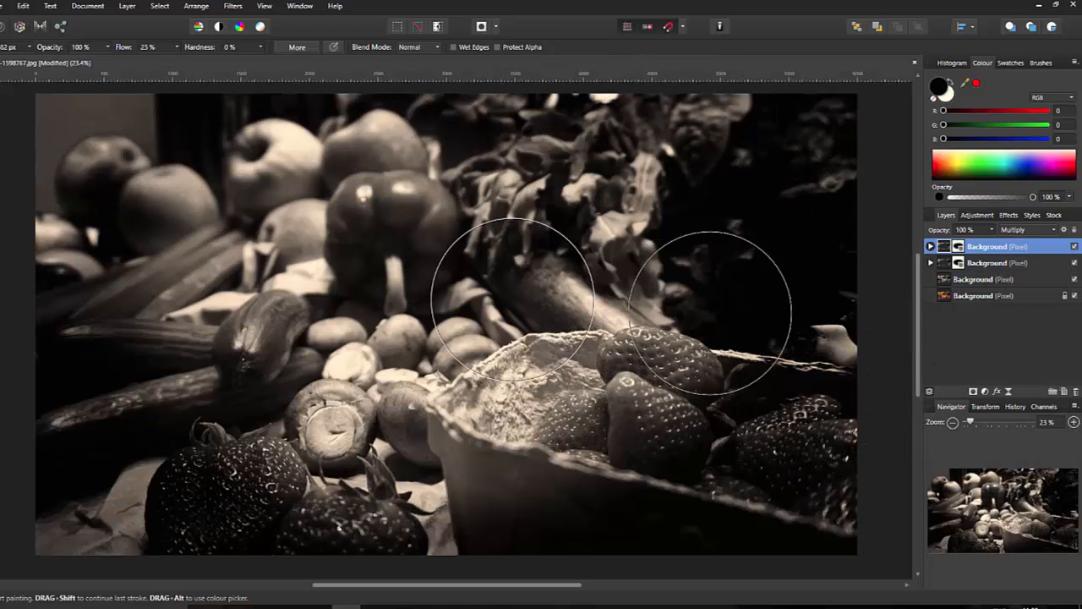
pyautogui.moveTo(993, 233); pyautogui.dragTo(966, 244)
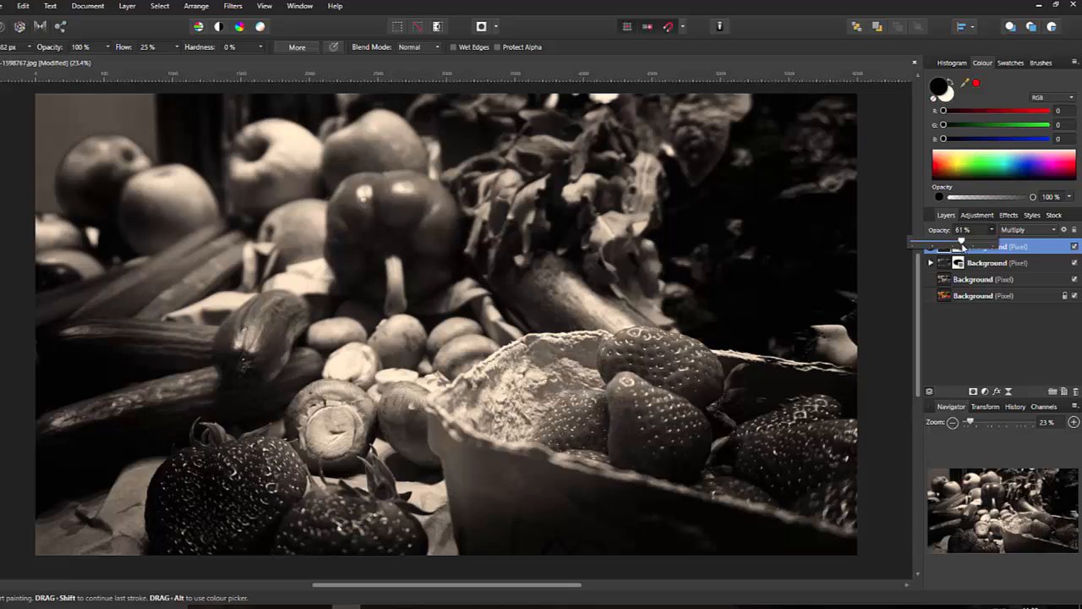
pyautogui.moveTo(961, 246); pyautogui.dragTo(956, 246)
# Step: Delete the duplicate darkening layer and add a Merge Visible layer on top
pyautogui.rightClick(1017, 248)
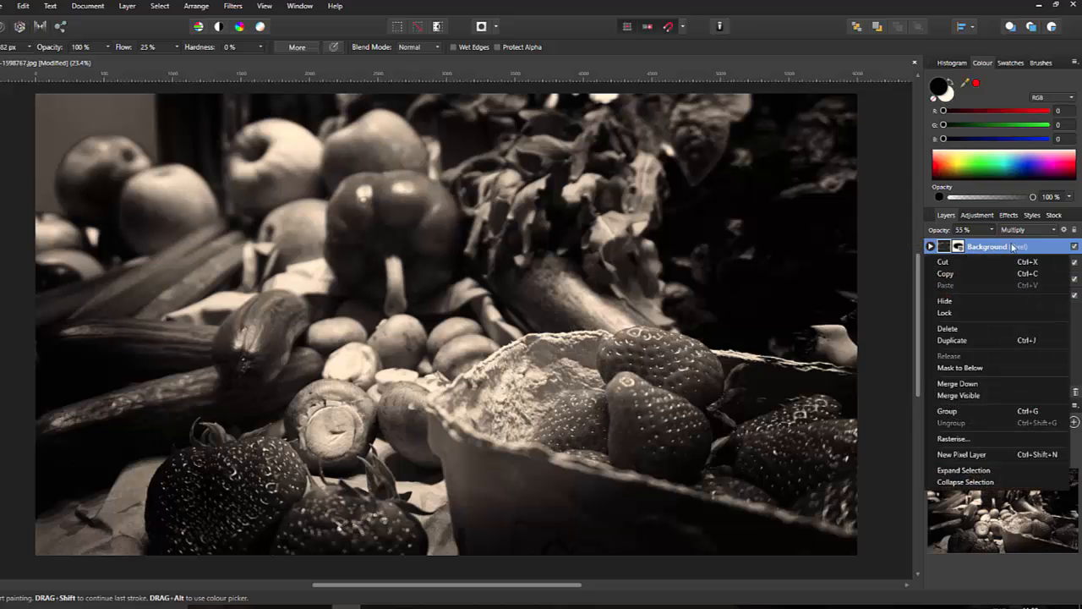
pyautogui.click(949, 329)
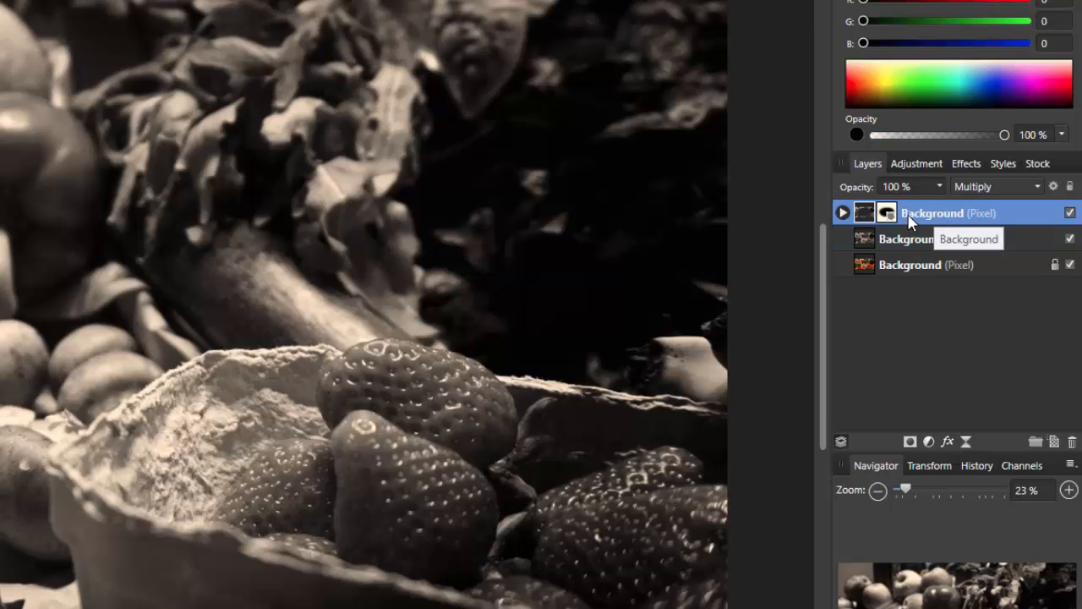
pyautogui.rightClick(972, 218)
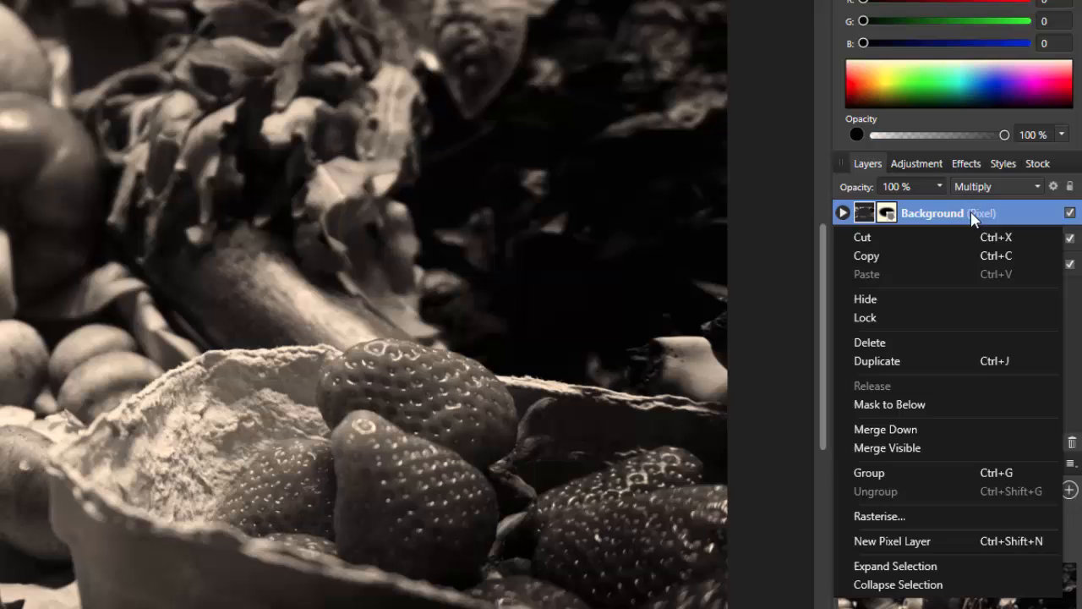
pyautogui.click(912, 447)
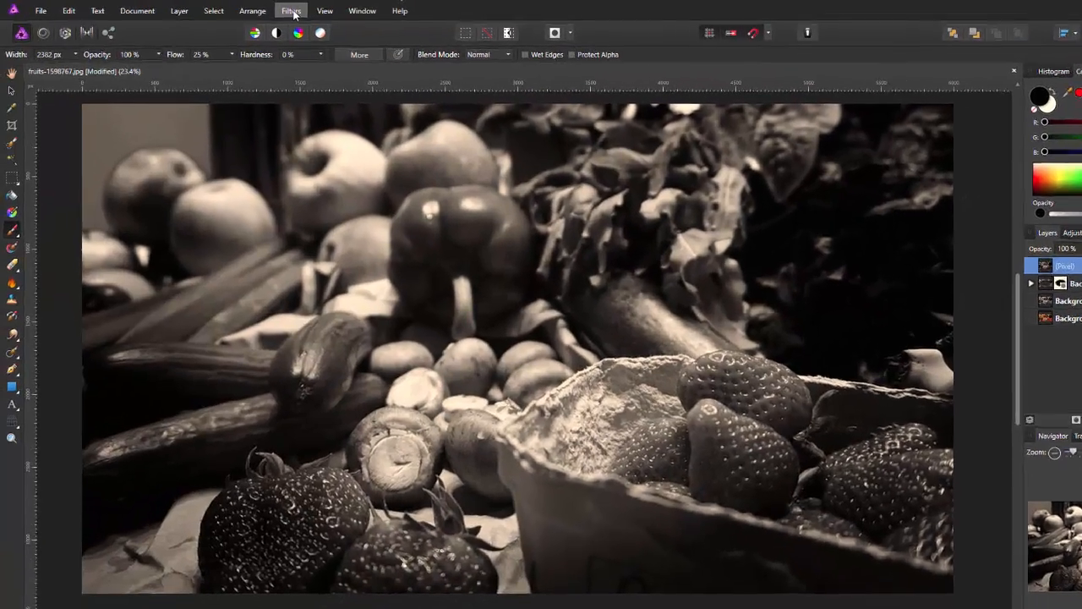
# Step: Apply monochromatic Add Noise at about 66% intensity to the merged layer
pyautogui.click(265, 10)
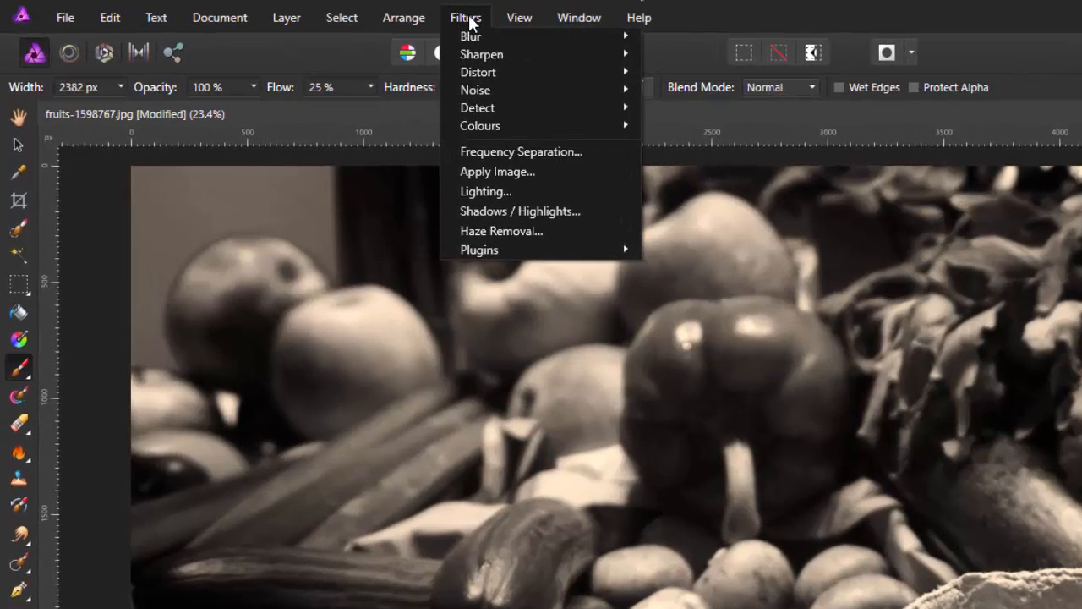
pyautogui.moveTo(562, 94)
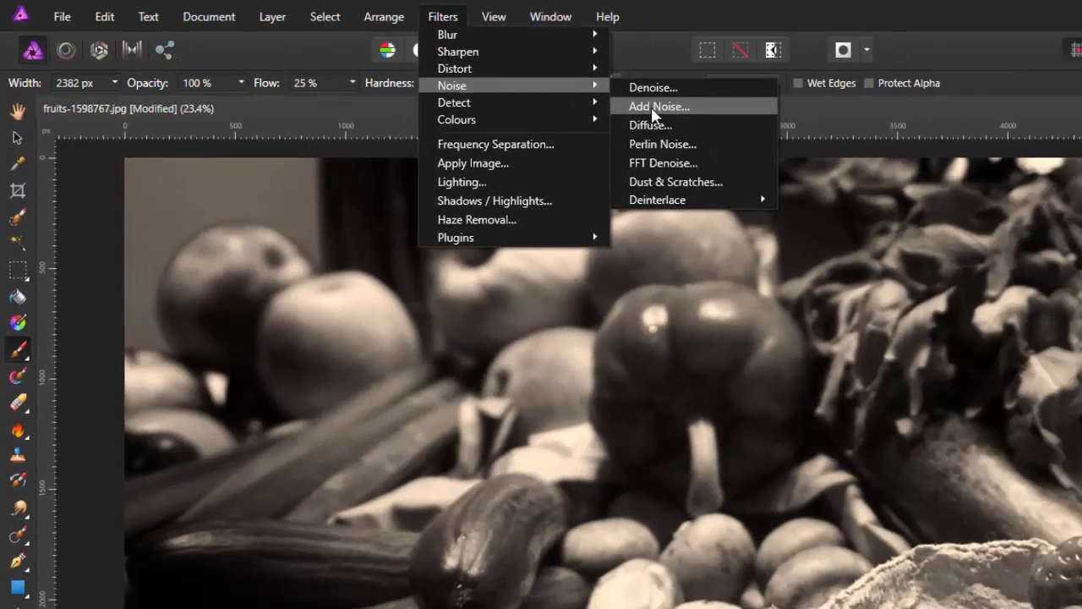
pyautogui.click(686, 111)
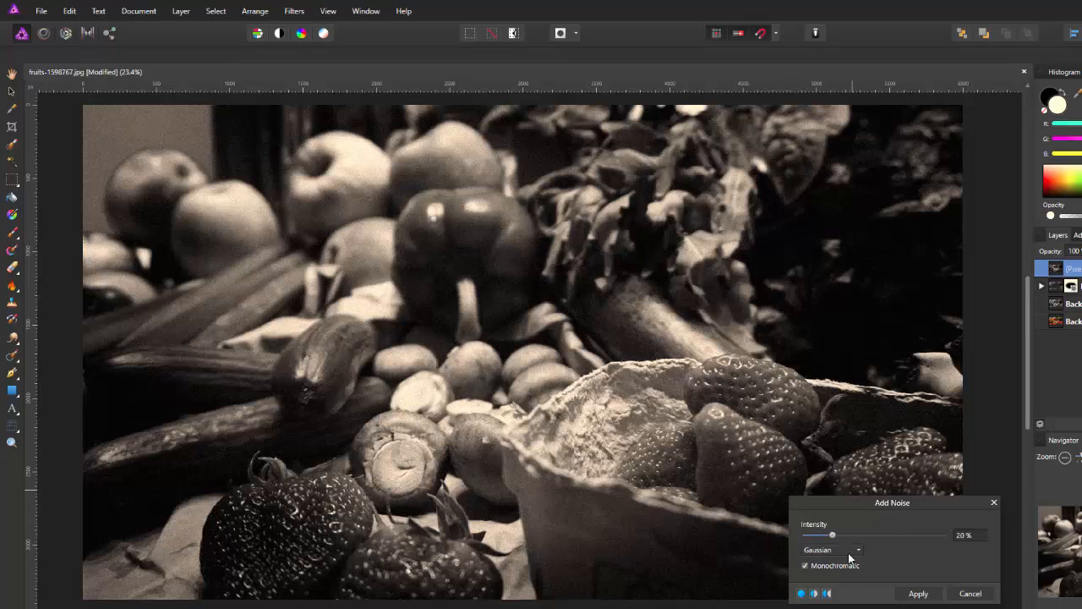
pyautogui.click(804, 565)
pyautogui.moveTo(867, 533); pyautogui.dragTo(894, 533)
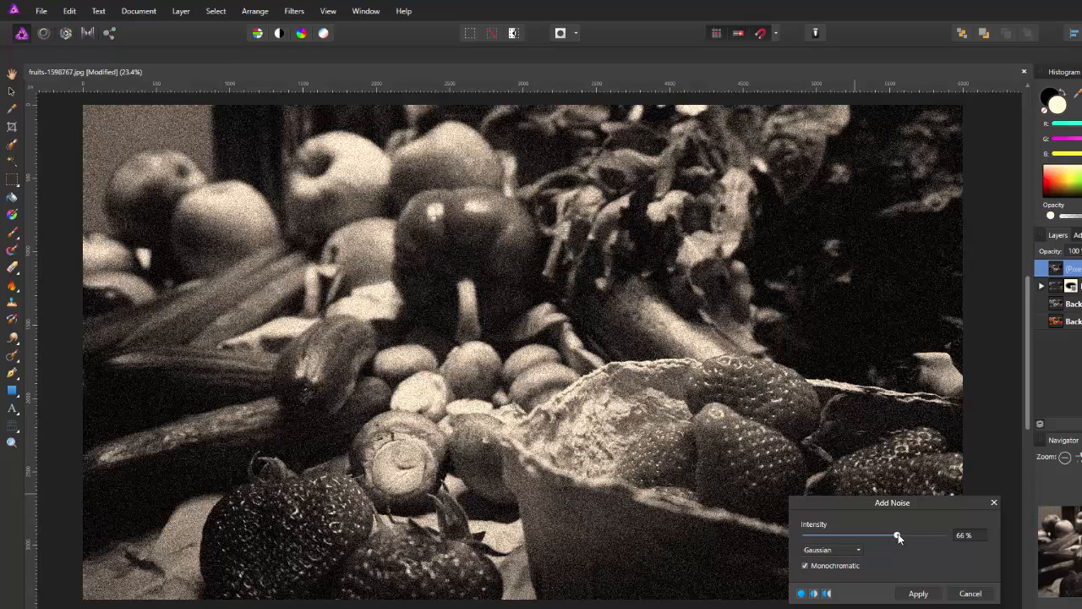
pyautogui.moveTo(899, 533); pyautogui.dragTo(901, 535)
pyautogui.click(918, 593)
pyautogui.press('b')
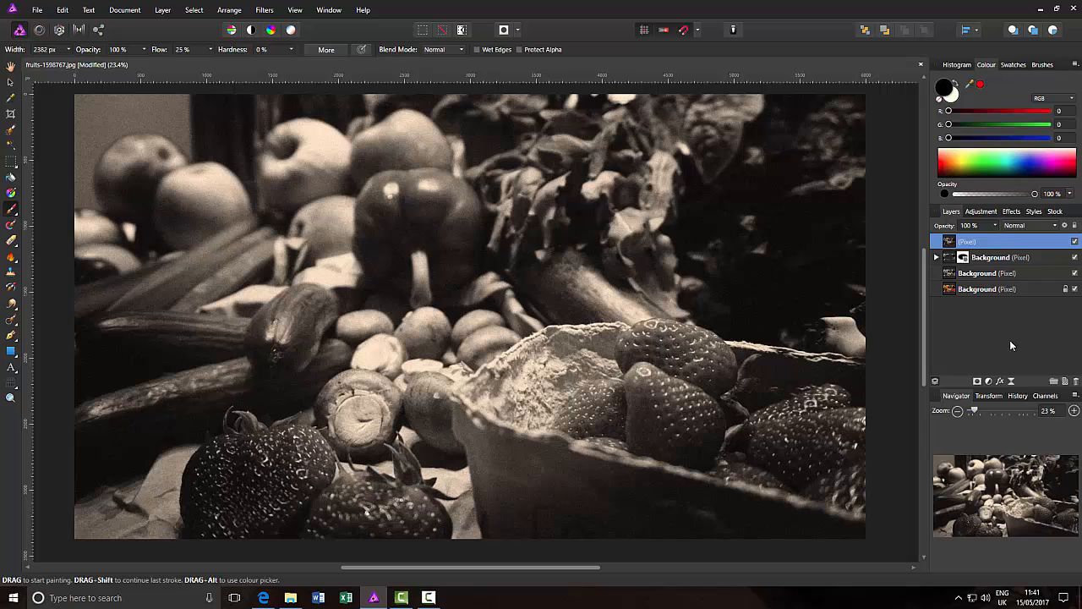
# Step: Add a Brightness / Contrast adjustment raising Contrast to 25%
pyautogui.click(991, 213)
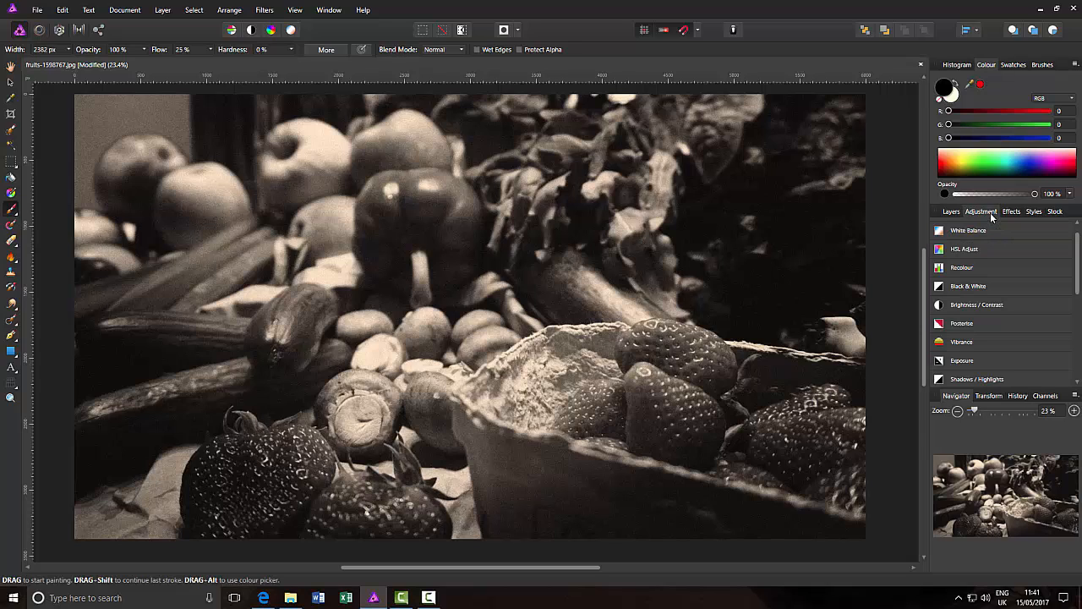
pyautogui.click(997, 303)
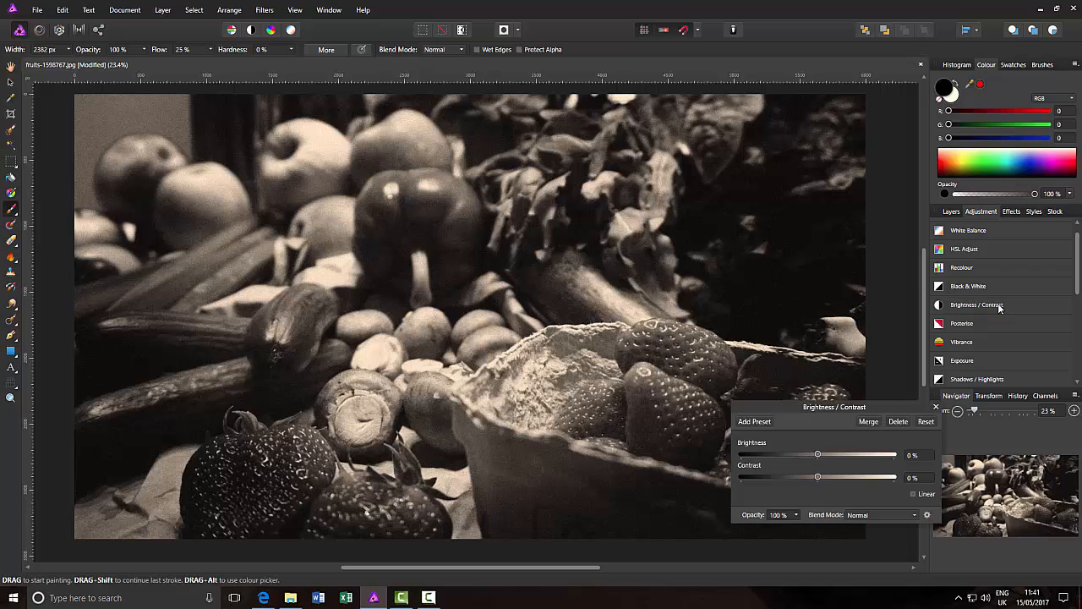
pyautogui.click(11, 68)
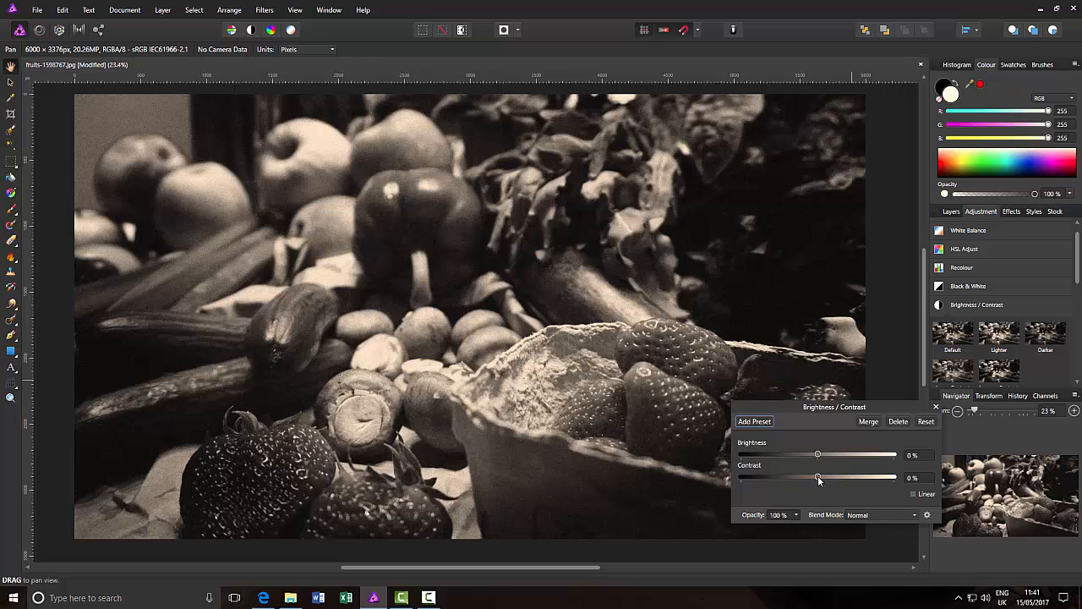
pyautogui.moveTo(817, 477); pyautogui.dragTo(835, 478)
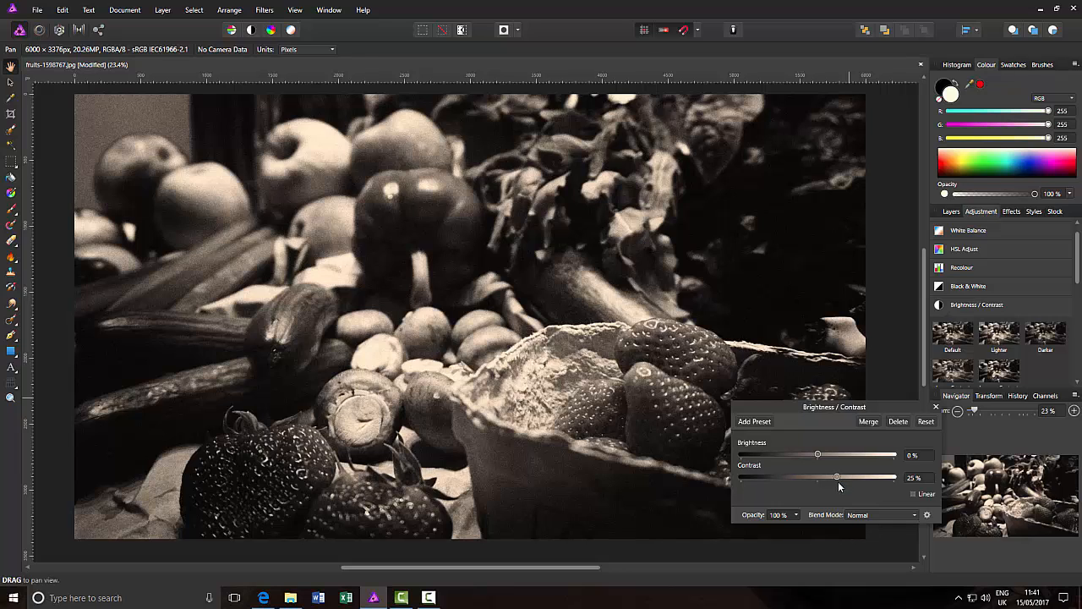
pyautogui.click(935, 407)
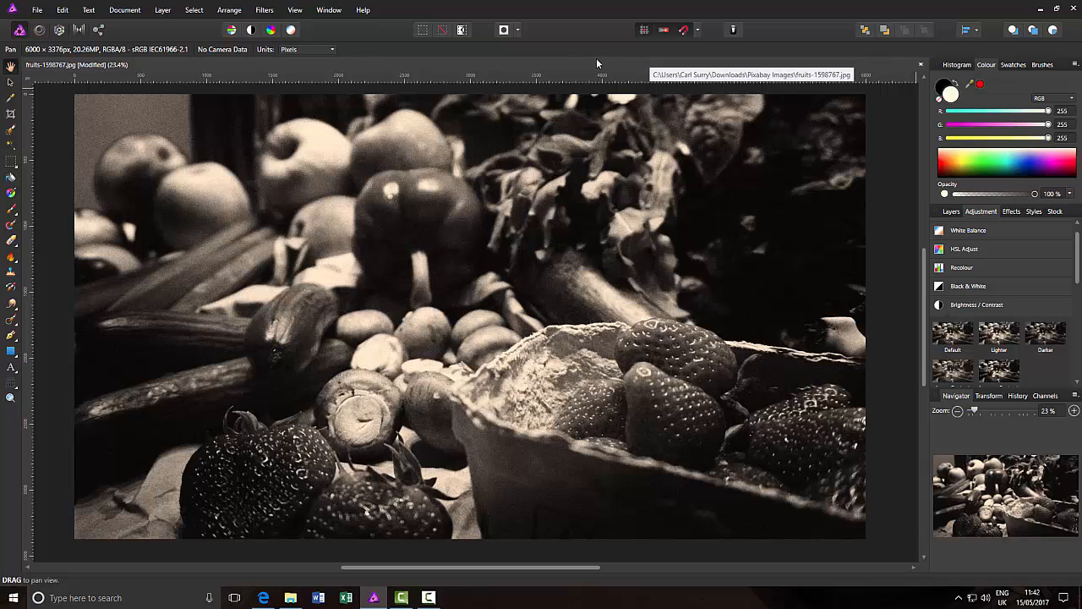
# Step: Open the recent Hythe-Station-17-5-2016-pt5.jpg photo and show the macro Library panel beside it
pyautogui.click(37, 11)
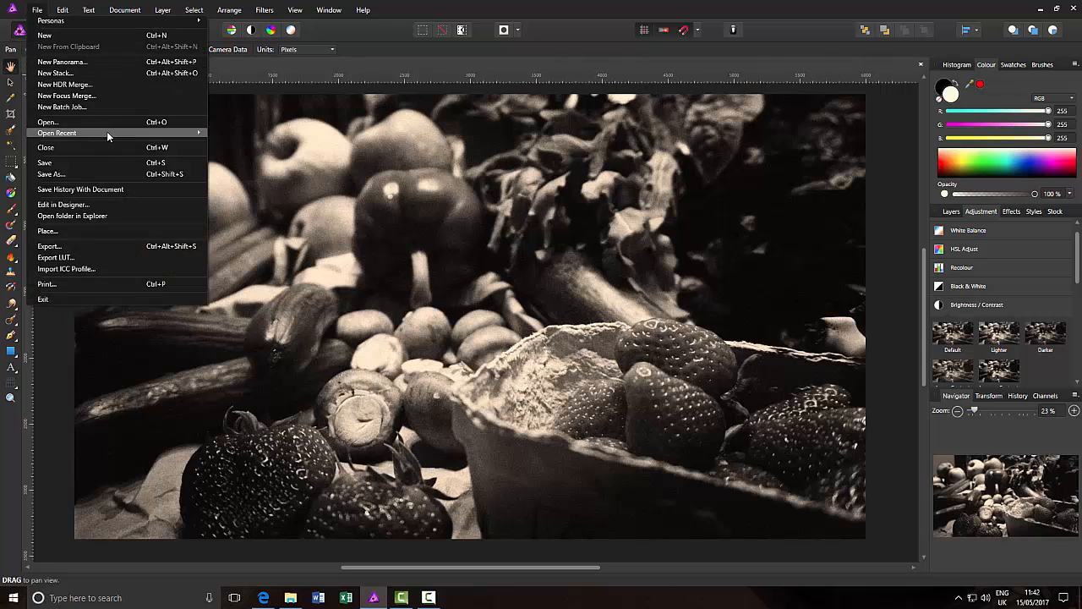
pyautogui.moveTo(110, 133)
pyautogui.click(271, 148)
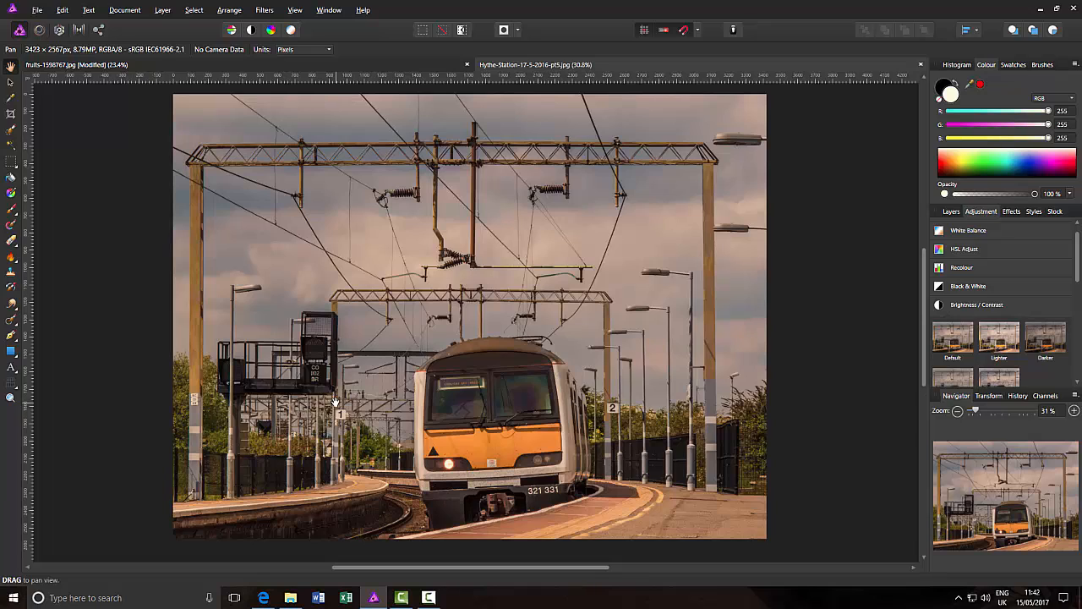
pyautogui.hotkey('ctrl', 'shift', 'h')
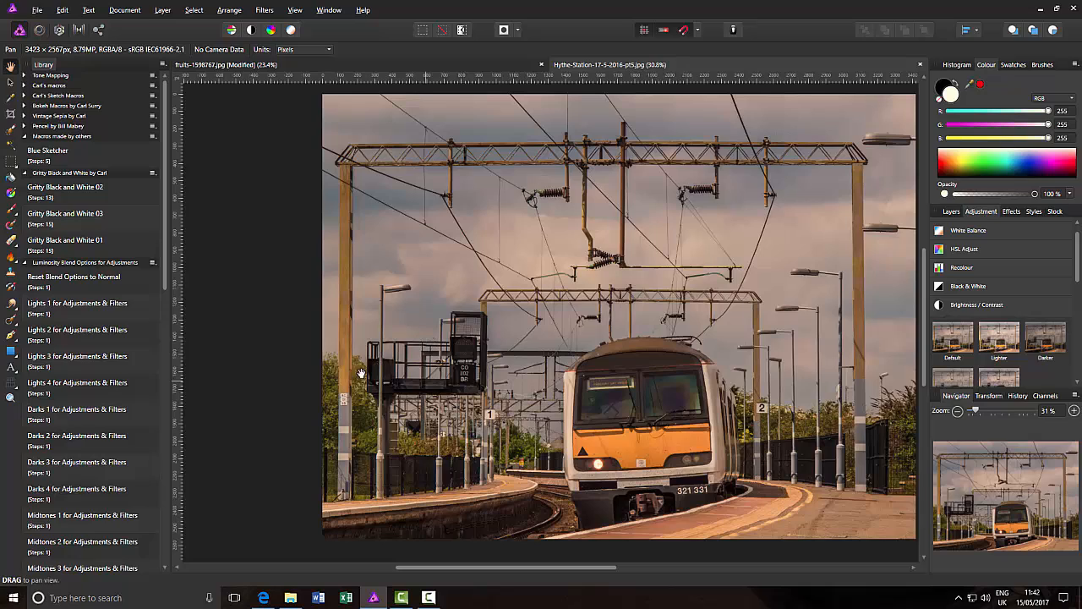
pyautogui.moveTo(579, 572); pyautogui.dragTo(600, 573)
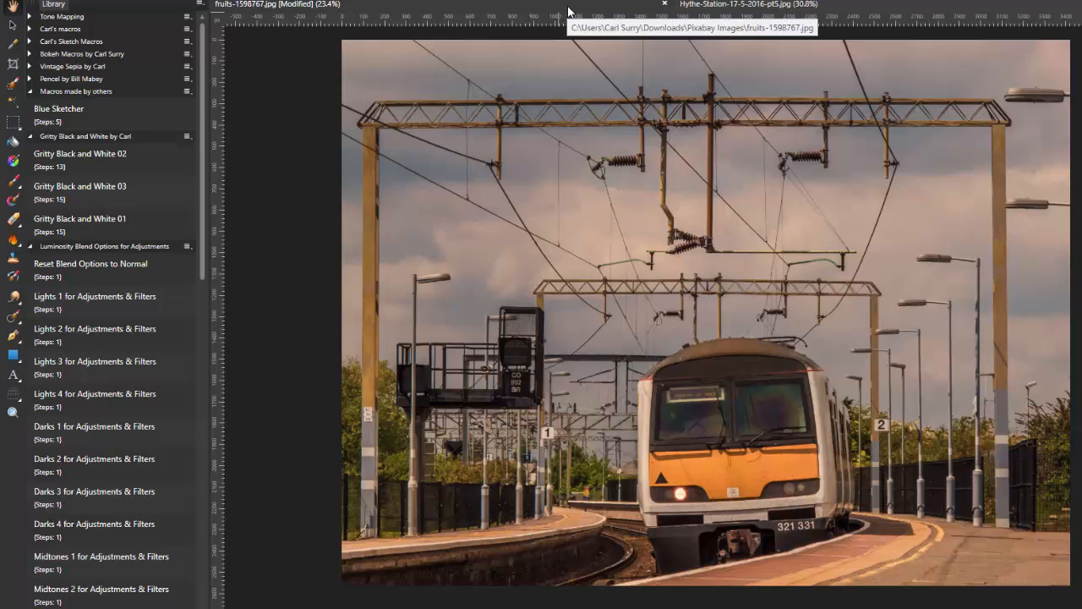
# Step: On the train photo, try Gritty Black and White 01, undo it, and apply Gritty Black and White 02
pyautogui.click(568, 9)
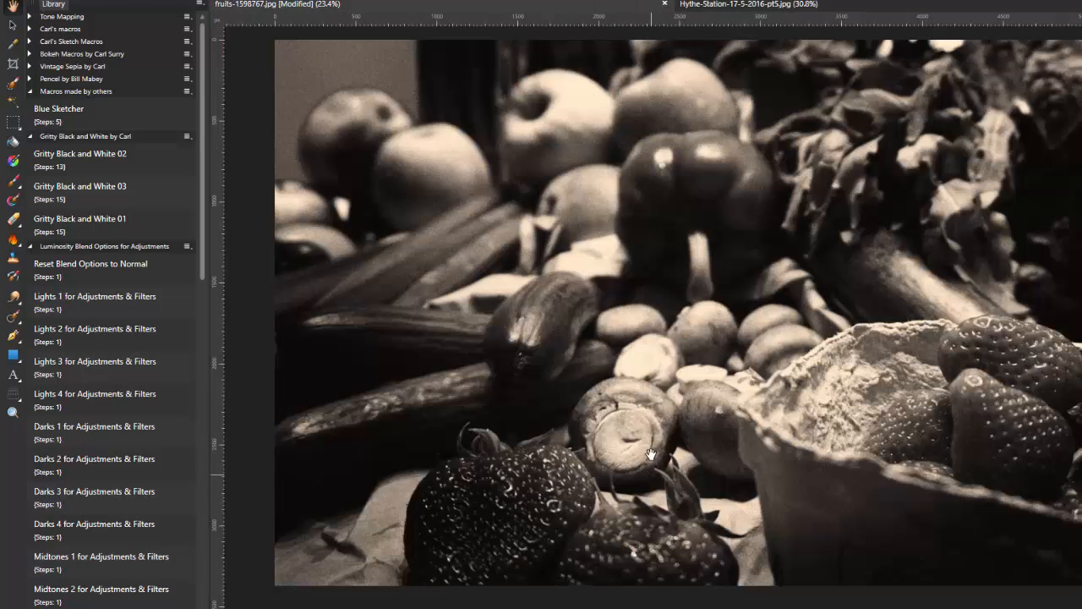
pyautogui.click(849, 12)
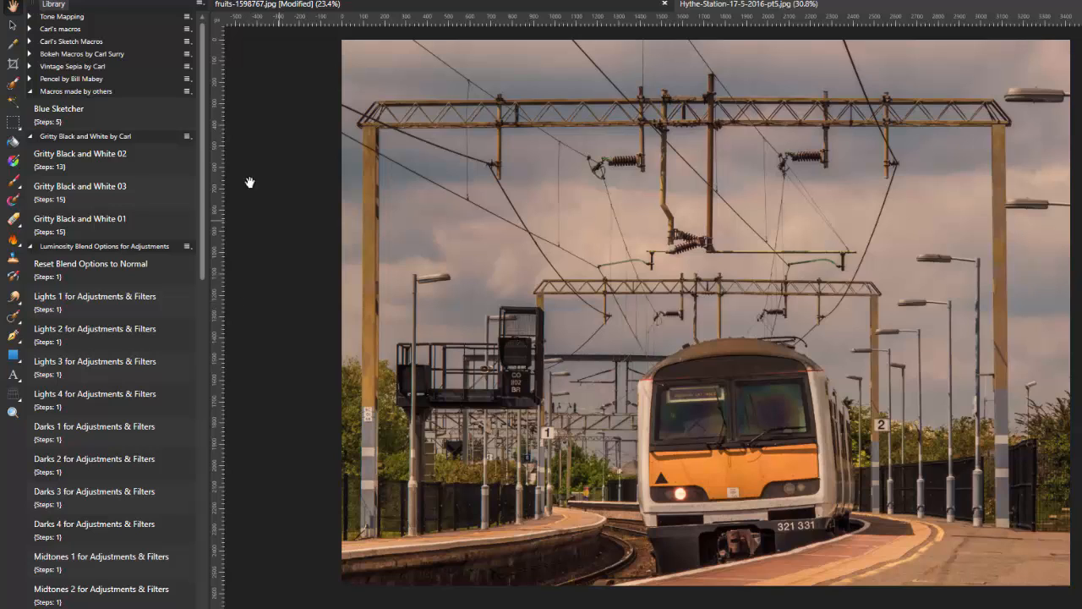
pyautogui.click(128, 222)
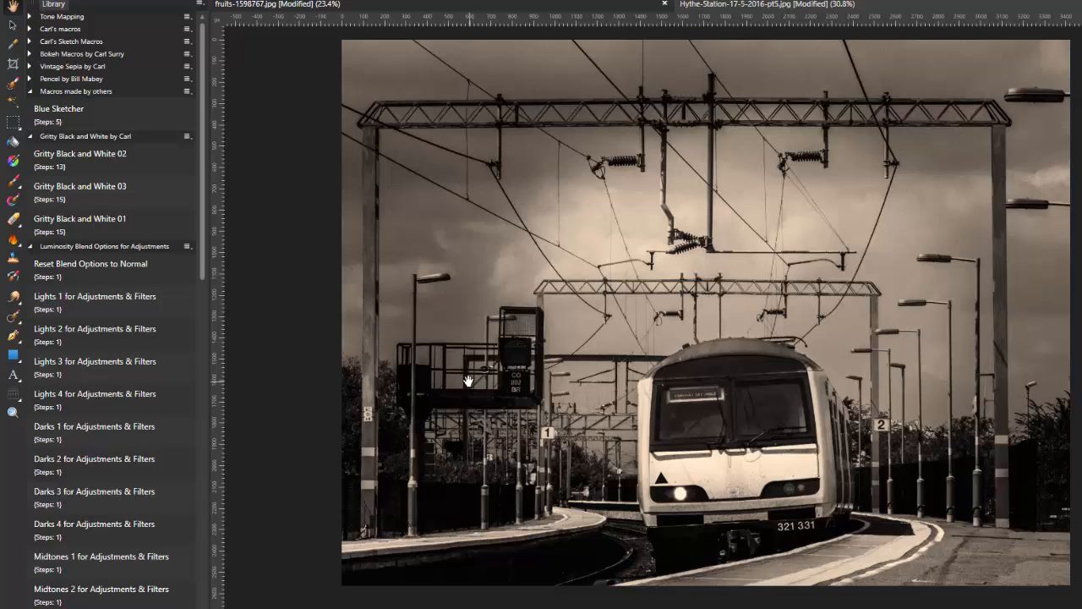
pyautogui.hotkey('ctrl', 'z')
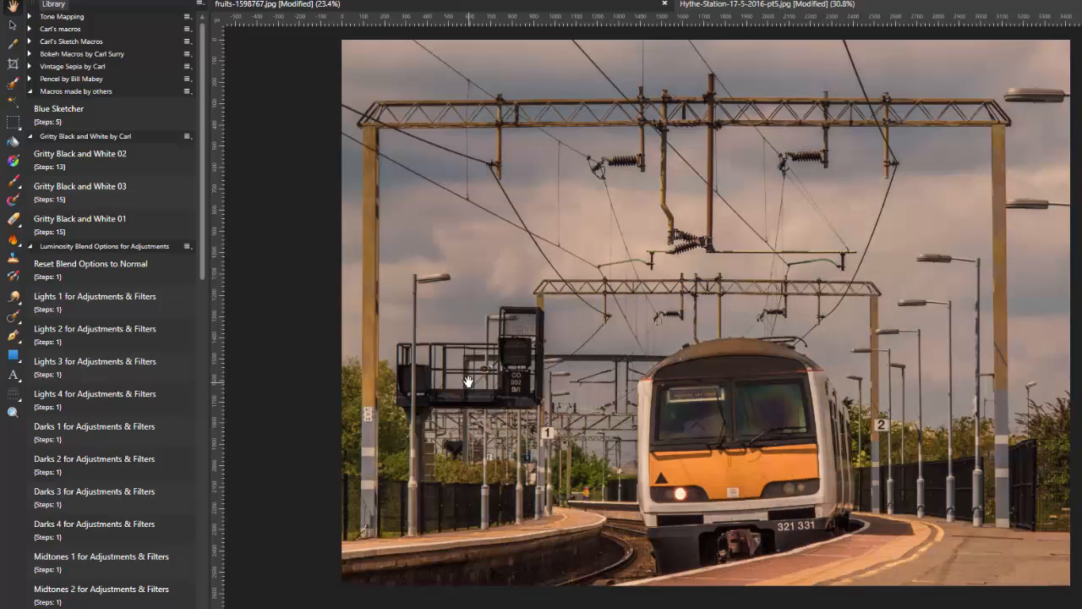
pyautogui.click(115, 156)
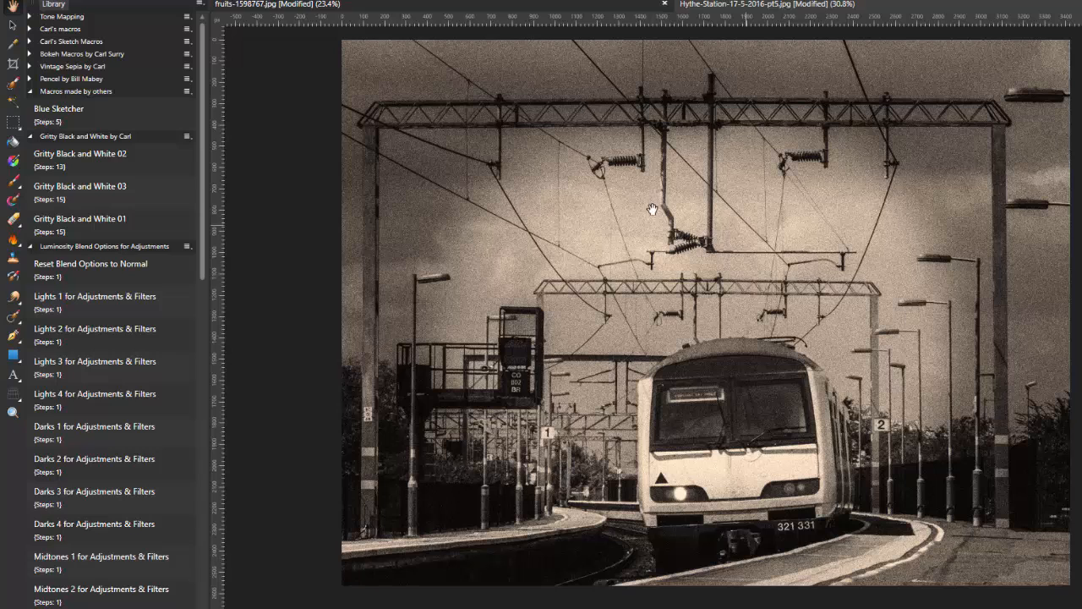
# Step: Swap the train photo's 02 look for Gritty Black and White 03, then return to fruits-1598767.jpg
pyautogui.hotkey('ctrl', 'z')
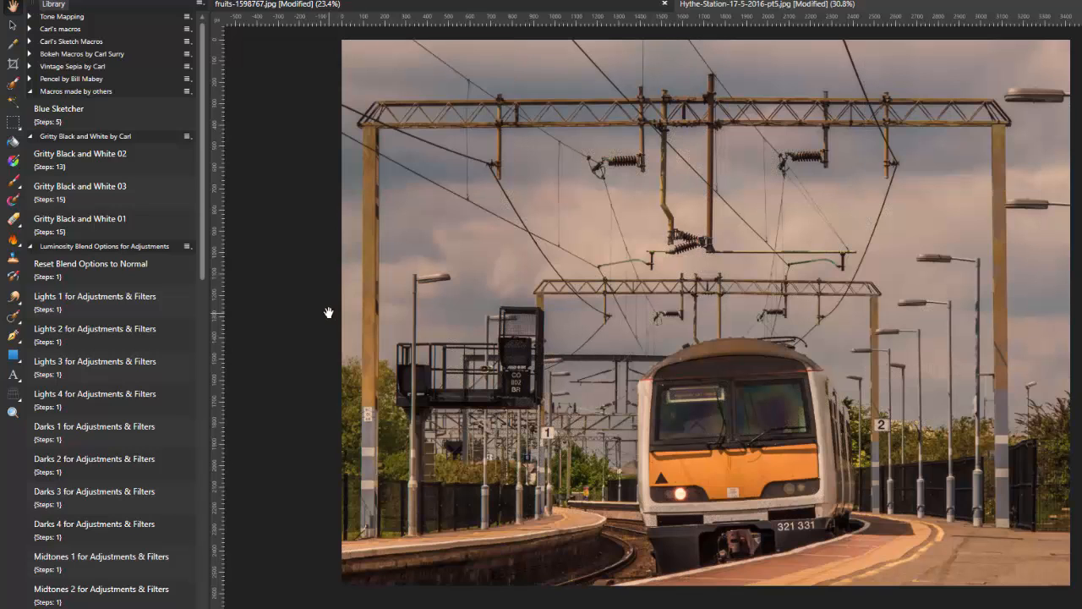
pyautogui.click(123, 194)
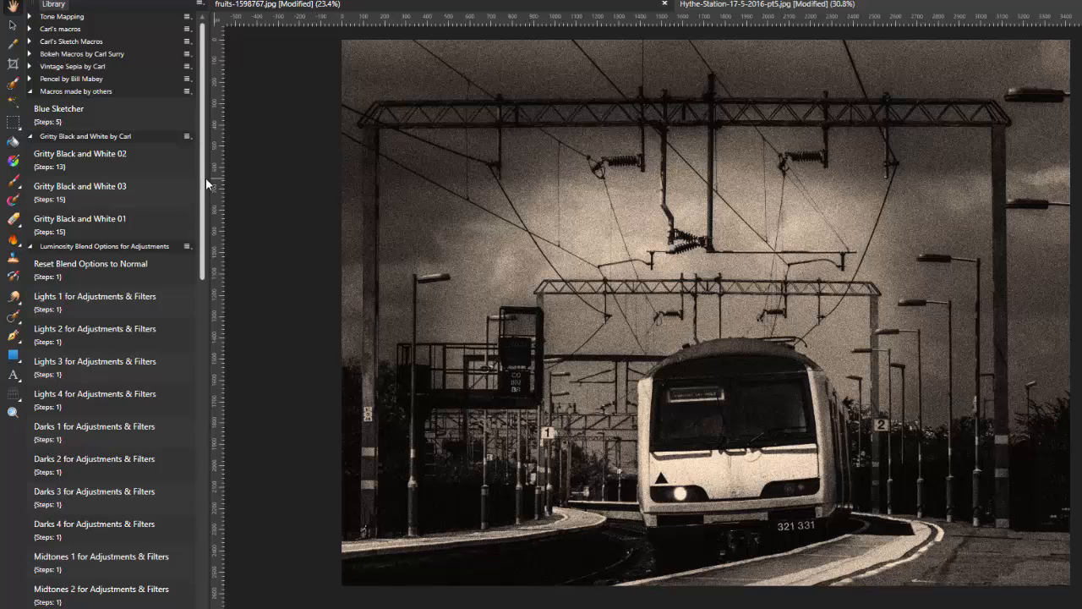
pyautogui.click(123, 193)
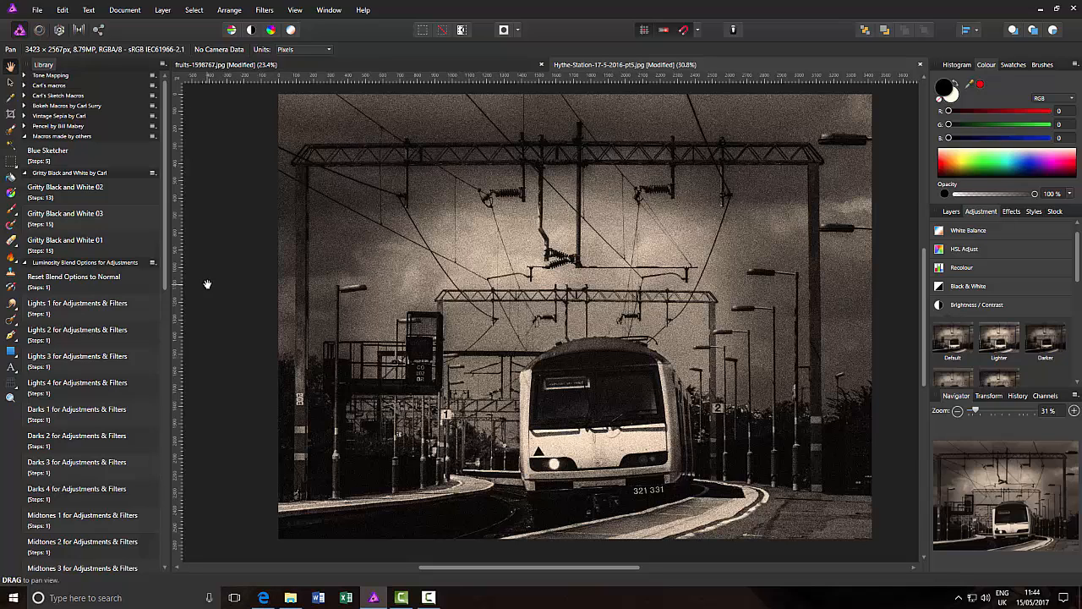
pyautogui.click(430, 65)
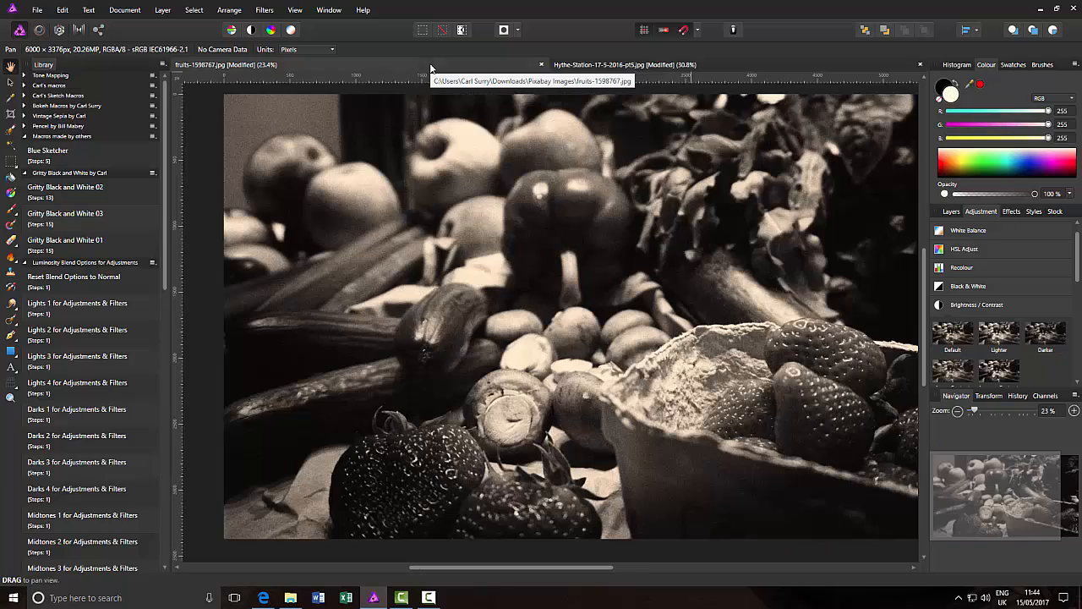